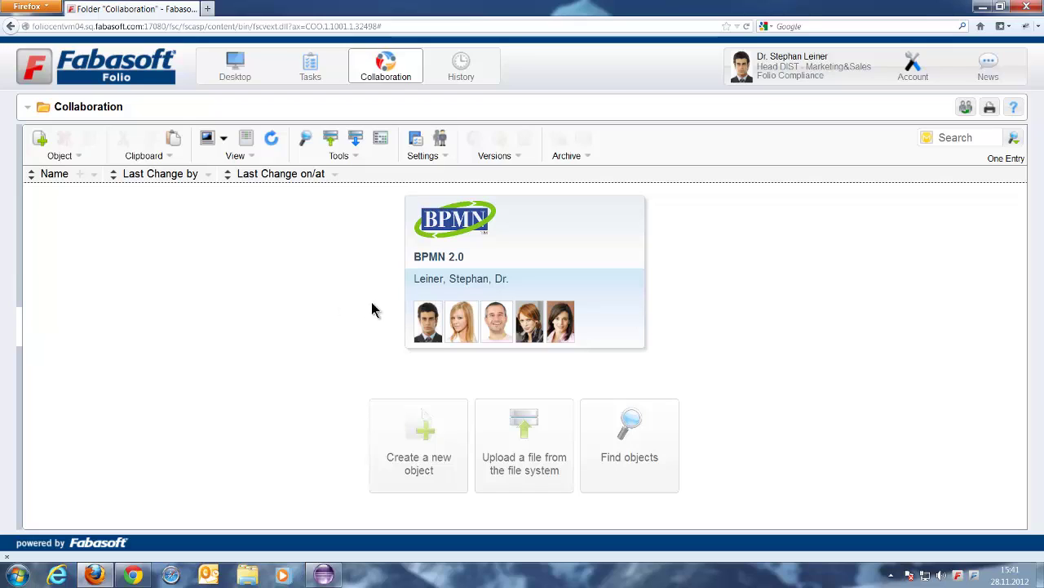
# In the BPMN 2.0 team room, begin a new BPMN Process Diagram named 'Release Process'.
pyautogui.click(565, 253)
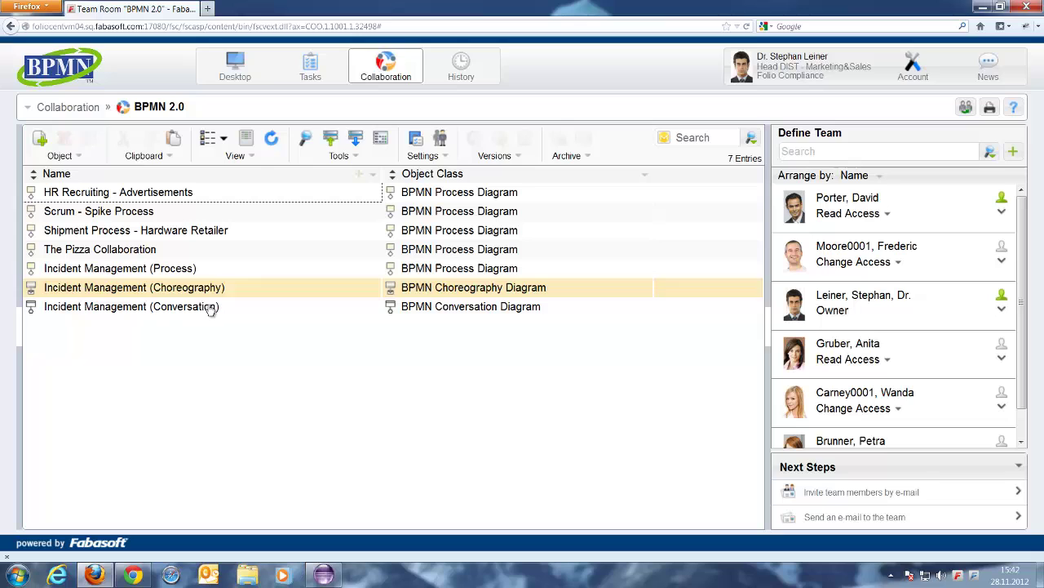
pyautogui.click(39, 139)
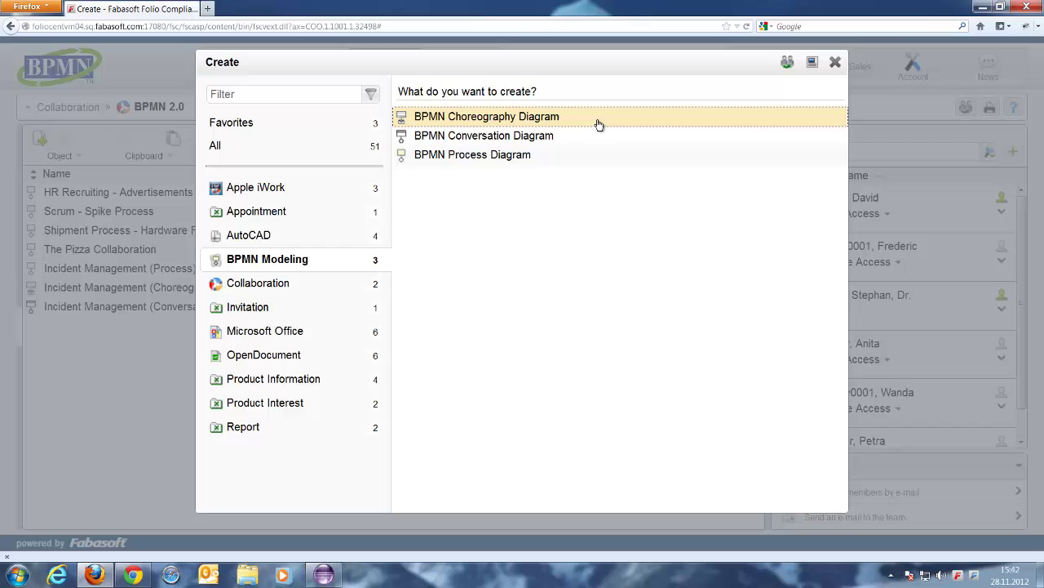
pyautogui.click(581, 163)
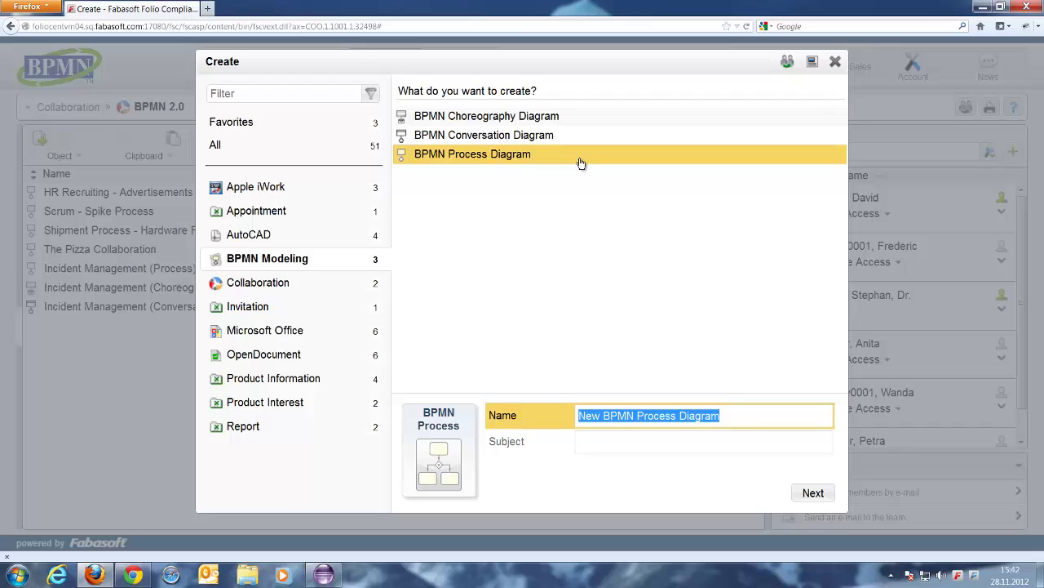
pyautogui.write('R')
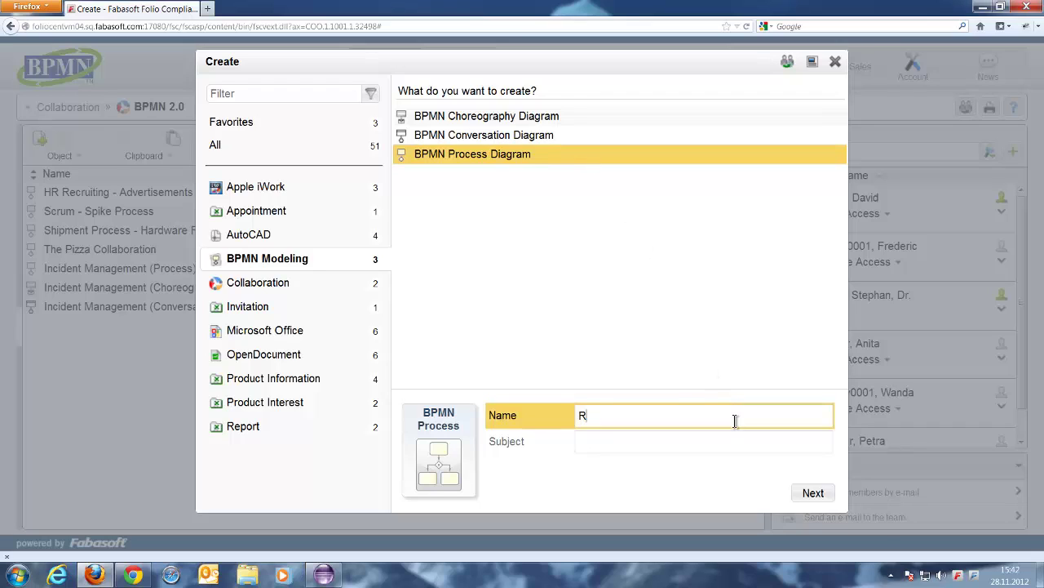
pyautogui.write('elease Pr')
pyautogui.write('ocess')
# Finish creating the Release Process diagram and open it in the editor.
pyautogui.click(812, 493)
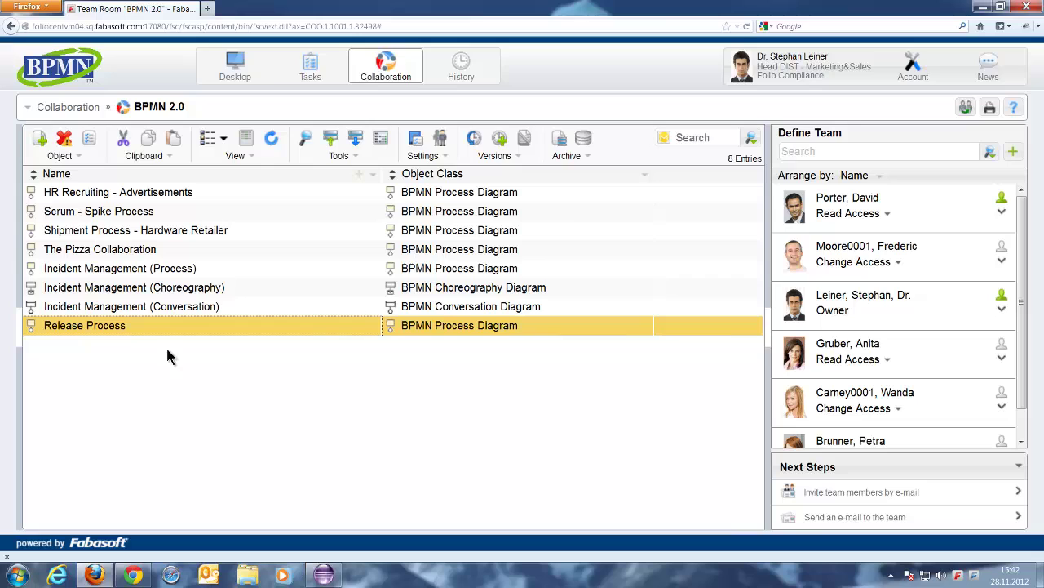
pyautogui.rightClick(106, 329)
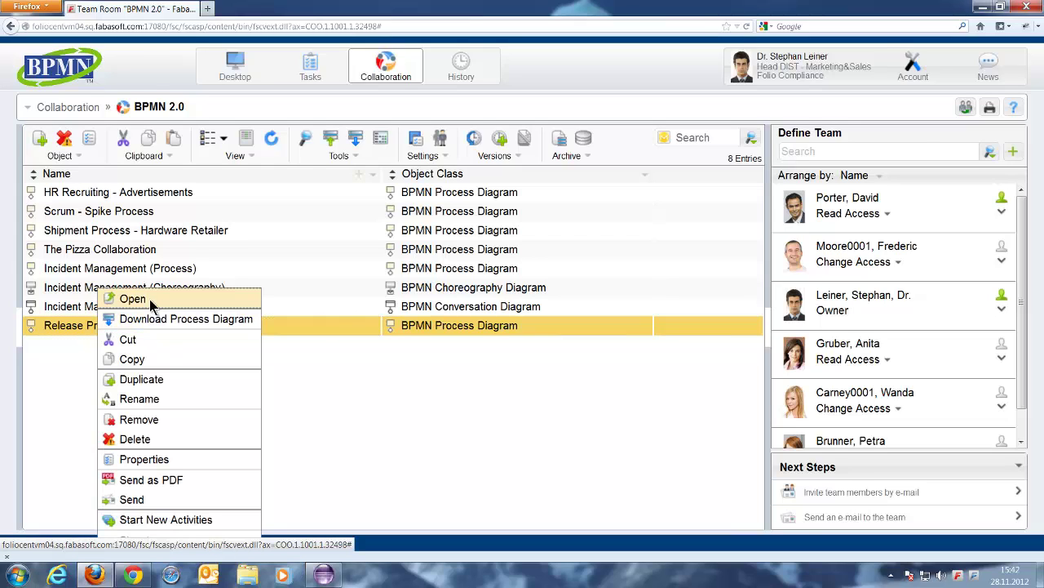
pyautogui.click(134, 298)
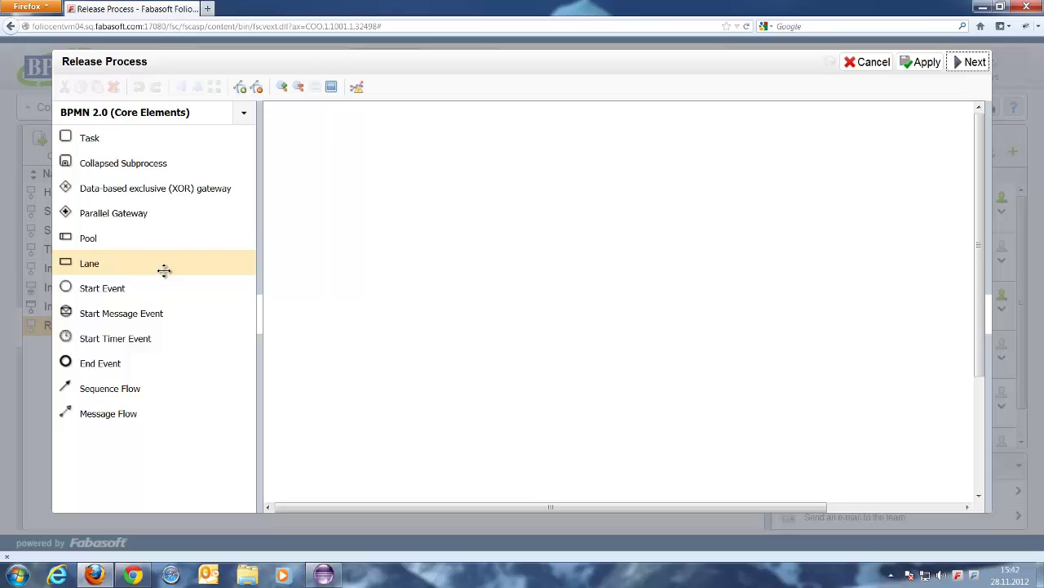
# Switch the palette to the Complete set, expand Gateways, then return to Core Elements.
pyautogui.click(239, 115)
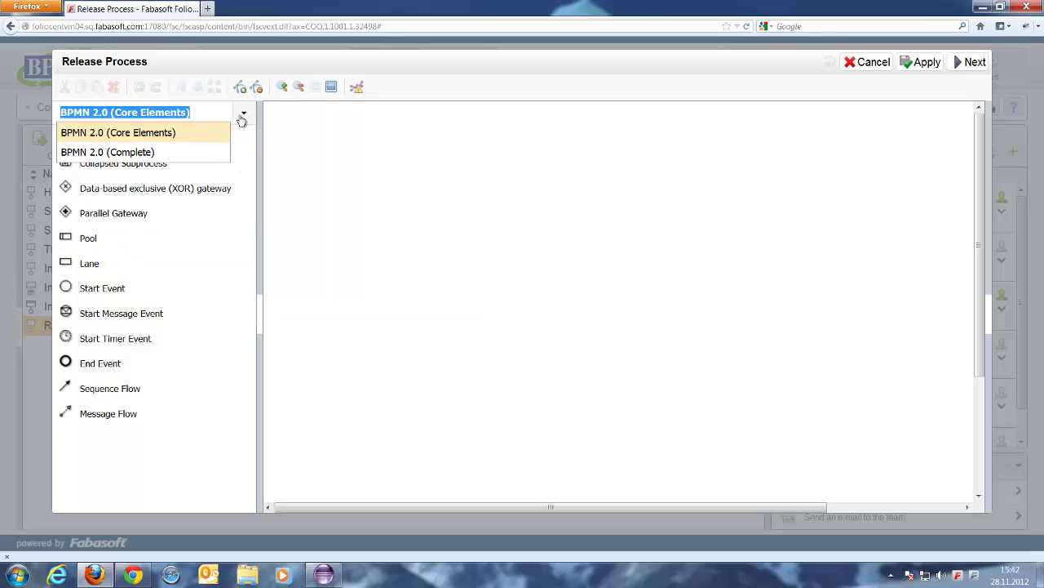
pyautogui.click(186, 155)
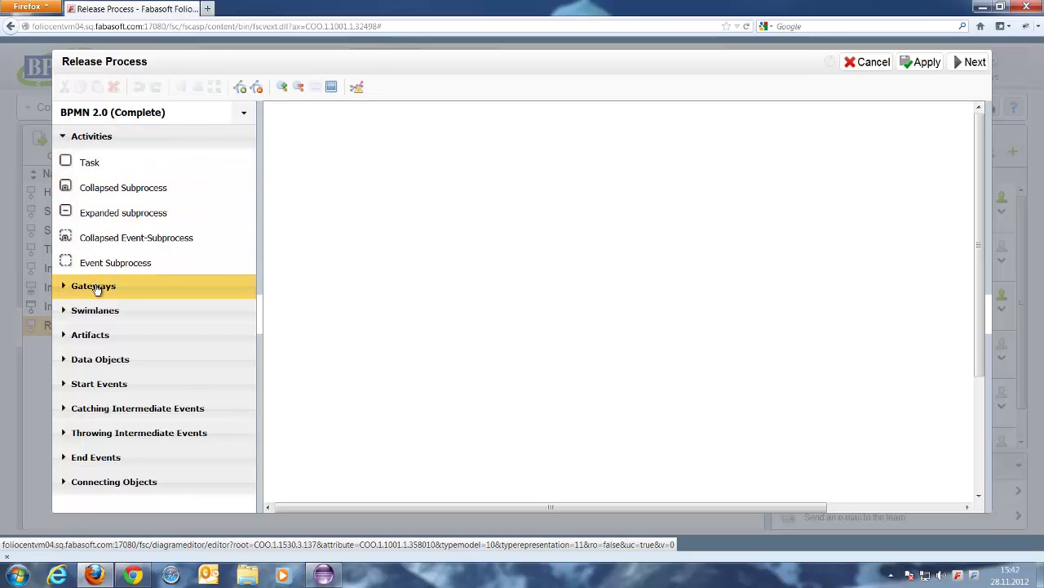
pyautogui.click(110, 287)
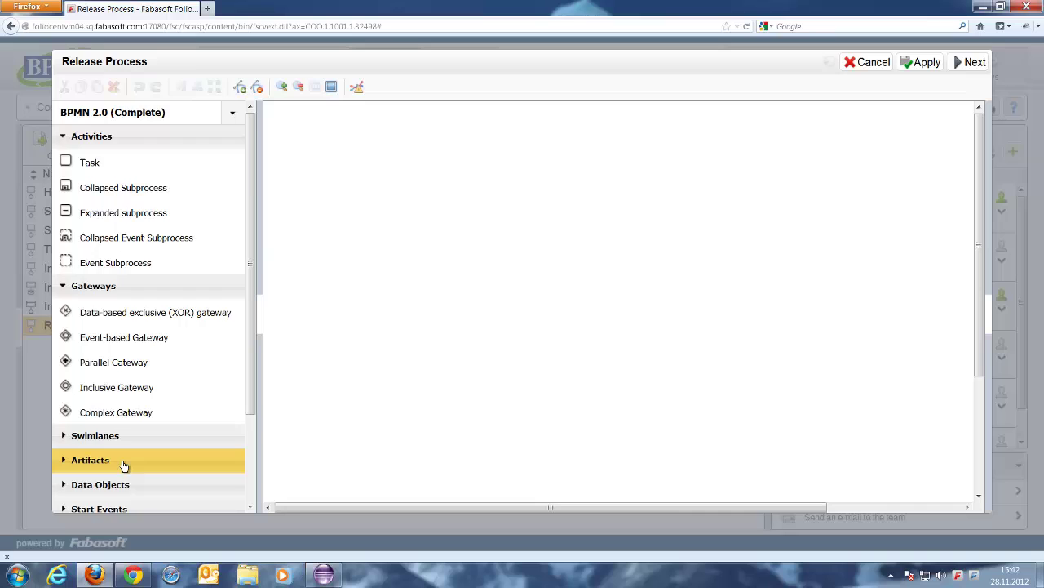
pyautogui.scroll(-3, 127, 461)
pyautogui.scroll(5, 129, 463)
pyautogui.click(243, 112)
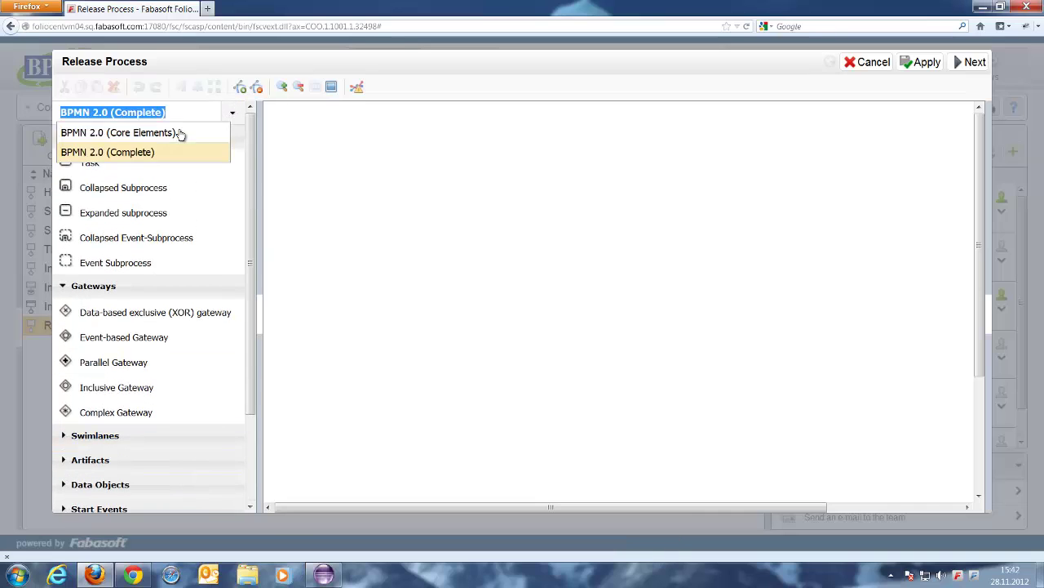
pyautogui.click(178, 133)
# Place a pool on the canvas and name it 'Fabasoft'.
pyautogui.moveTo(65, 237); pyautogui.dragTo(334, 178)
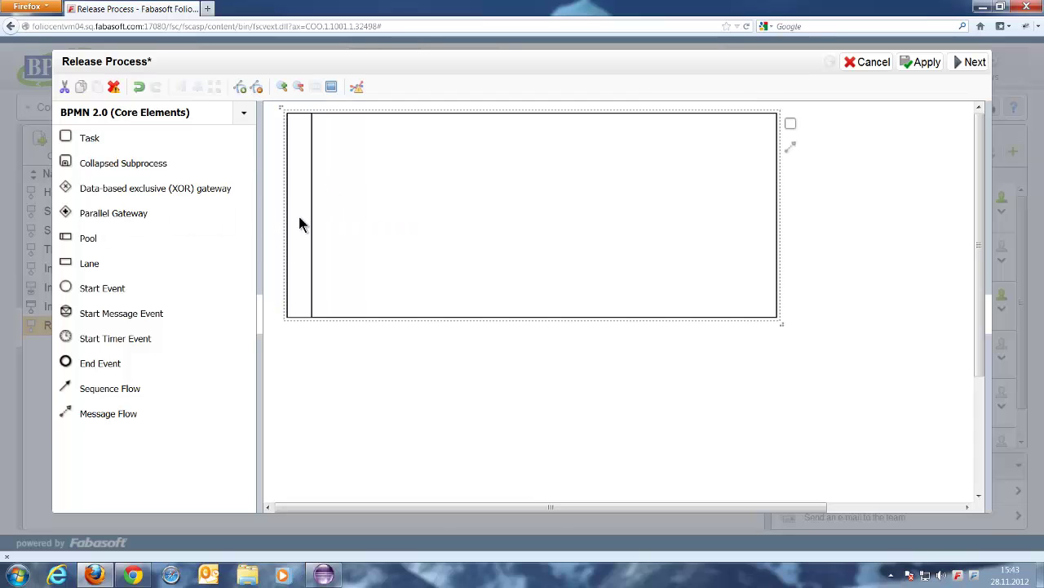
pyautogui.doubleClick(298, 217)
pyautogui.write('Fabasoft')
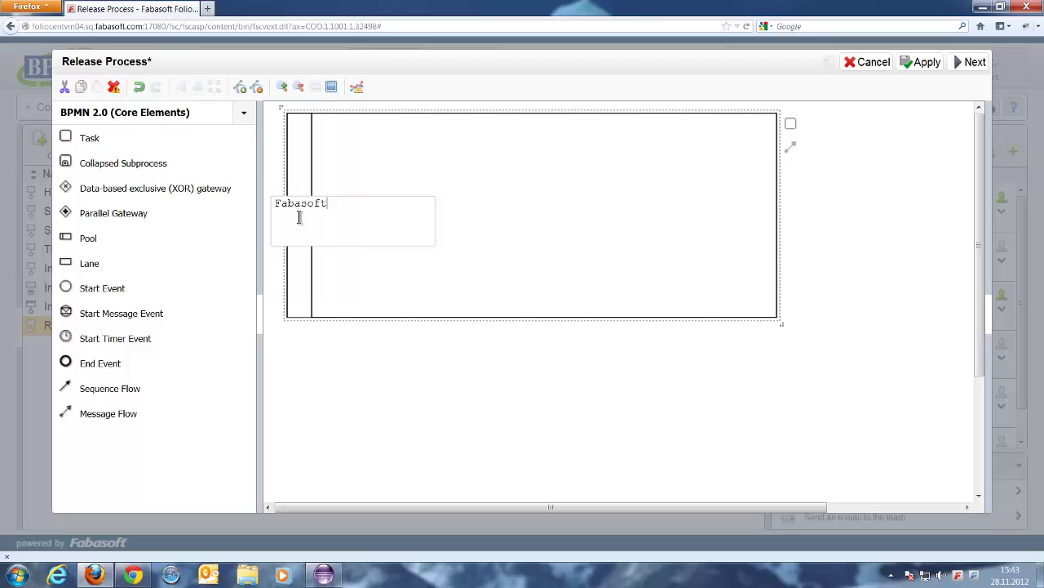
pyautogui.click(358, 357)
# Add a second lane and name the lanes 'Editor' and 'Manager'.
pyautogui.moveTo(90, 263); pyautogui.dragTo(298, 314)
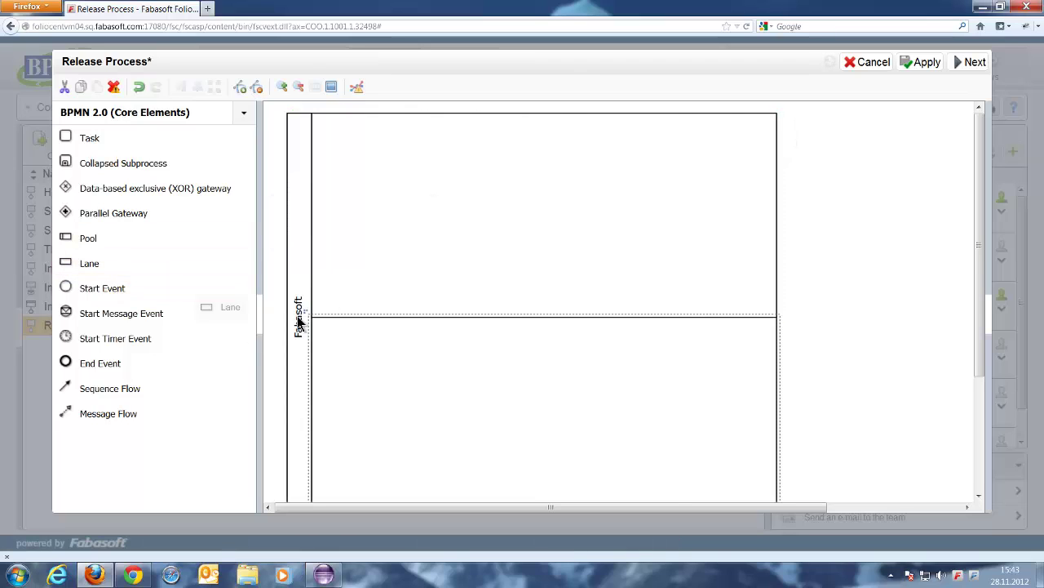
pyautogui.click(300, 88)
pyautogui.click(314, 196)
pyautogui.doubleClick(313, 199)
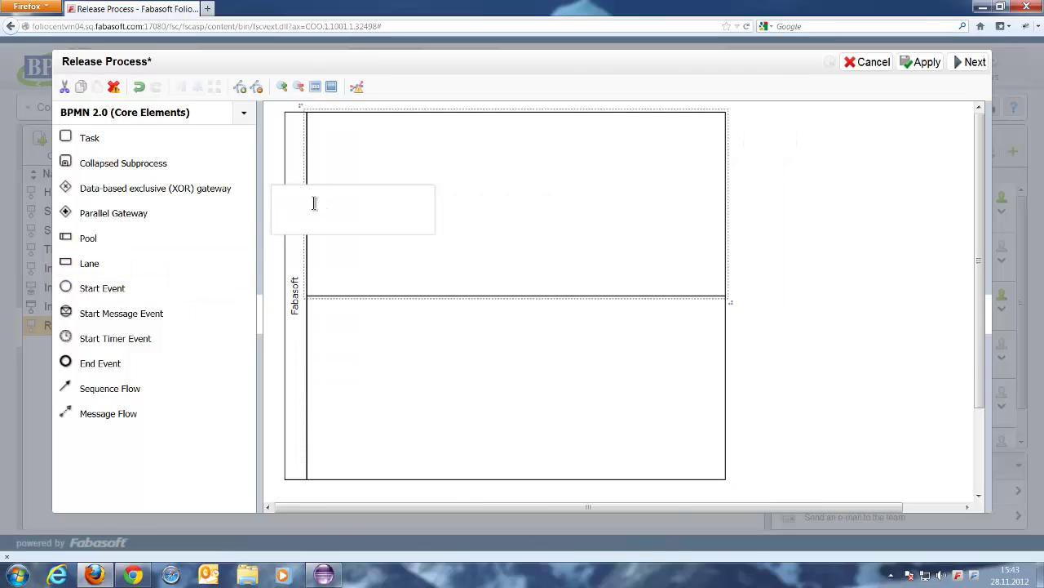
pyautogui.write('Editor')
pyautogui.click(315, 383)
pyautogui.doubleClick(315, 382)
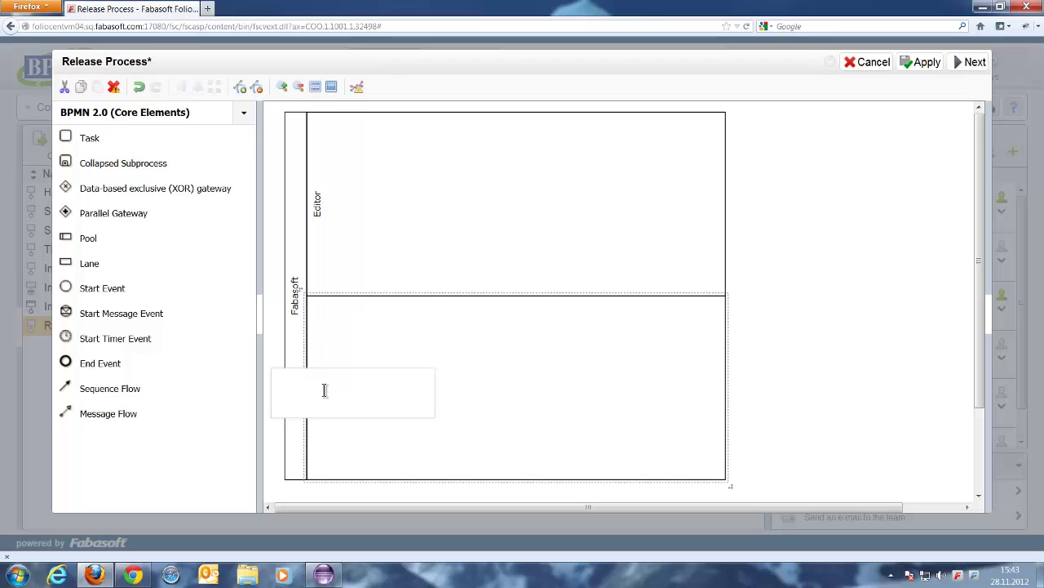
pyautogui.write('Manager')
pyautogui.click(444, 419)
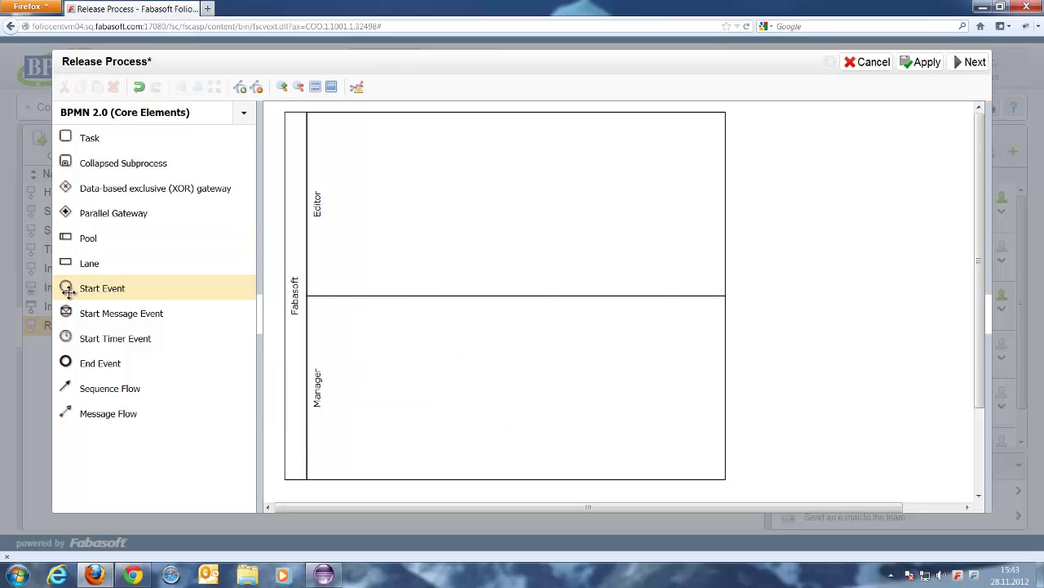
# Place a start event in the Editor lane and nudge it into position.
pyautogui.moveTo(99, 288)
pyautogui.mouseDown()
pyautogui.moveTo(348, 215)
pyautogui.moveTo(387, 192)
pyautogui.mouseUp()
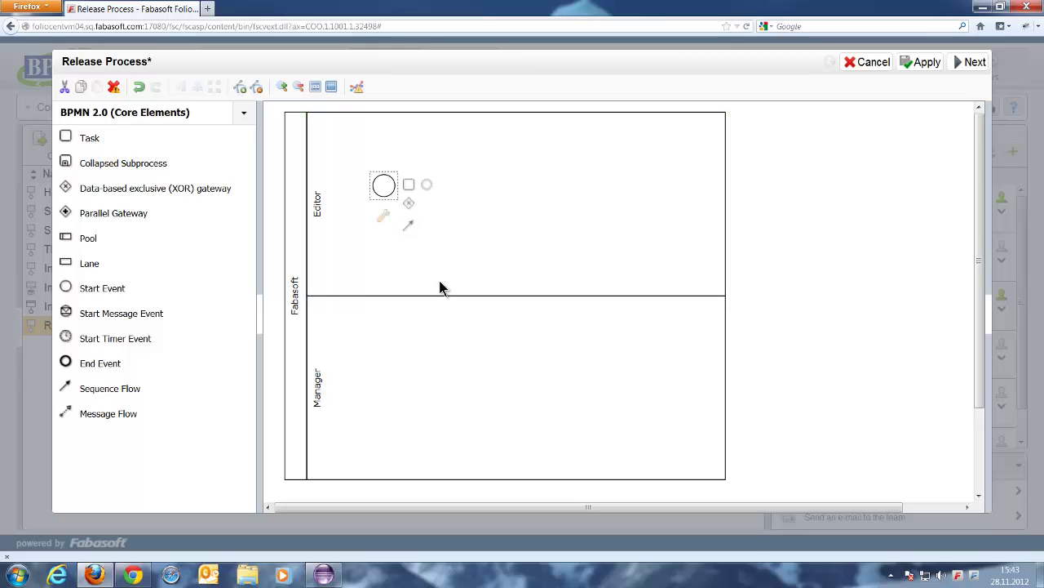
pyautogui.press('Down')
pyautogui.press('Left')
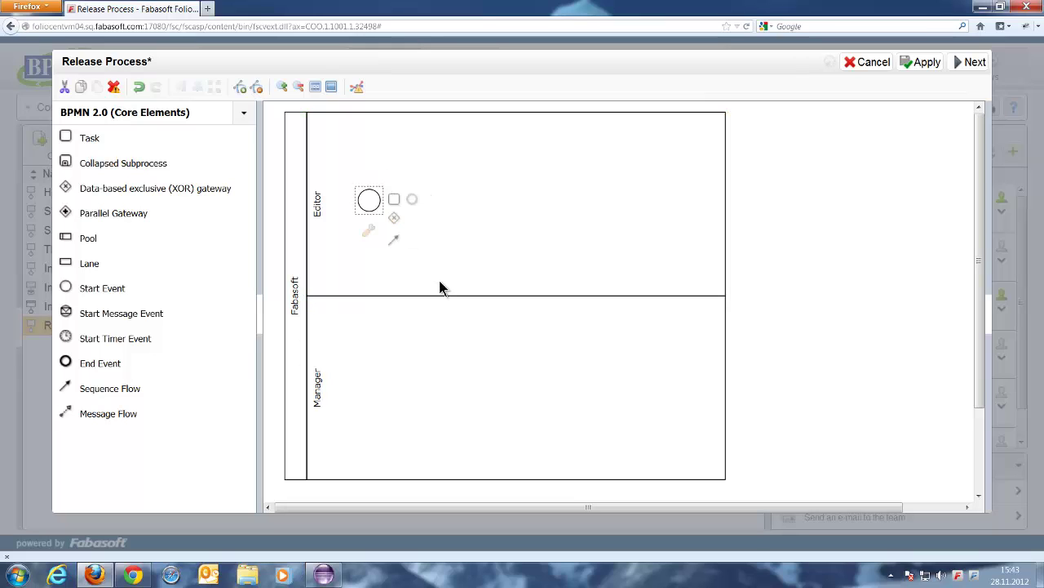
pyautogui.press('Left')
pyautogui.press('Down')
pyautogui.press('Up')
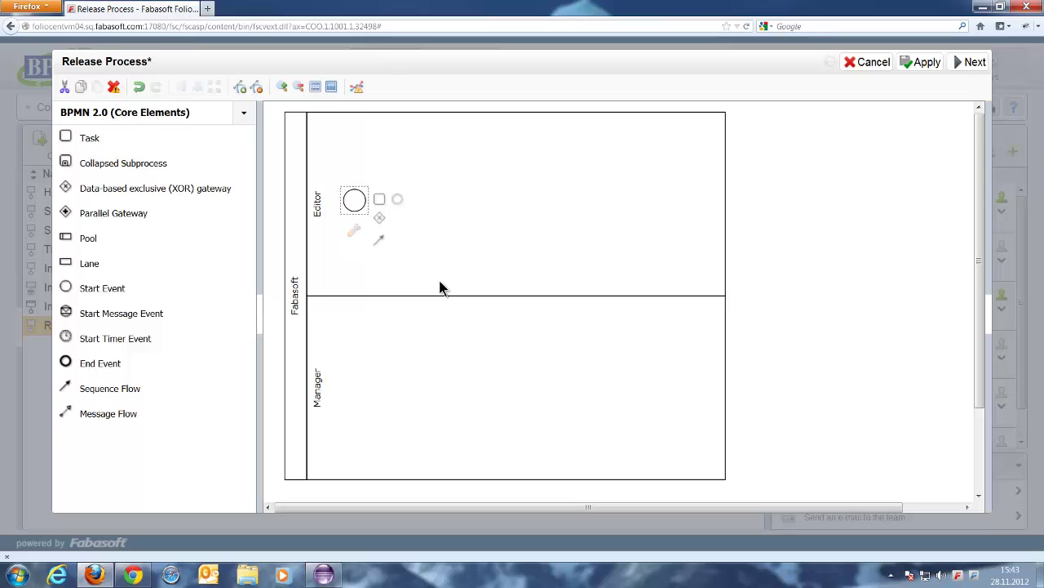
pyautogui.click(495, 255)
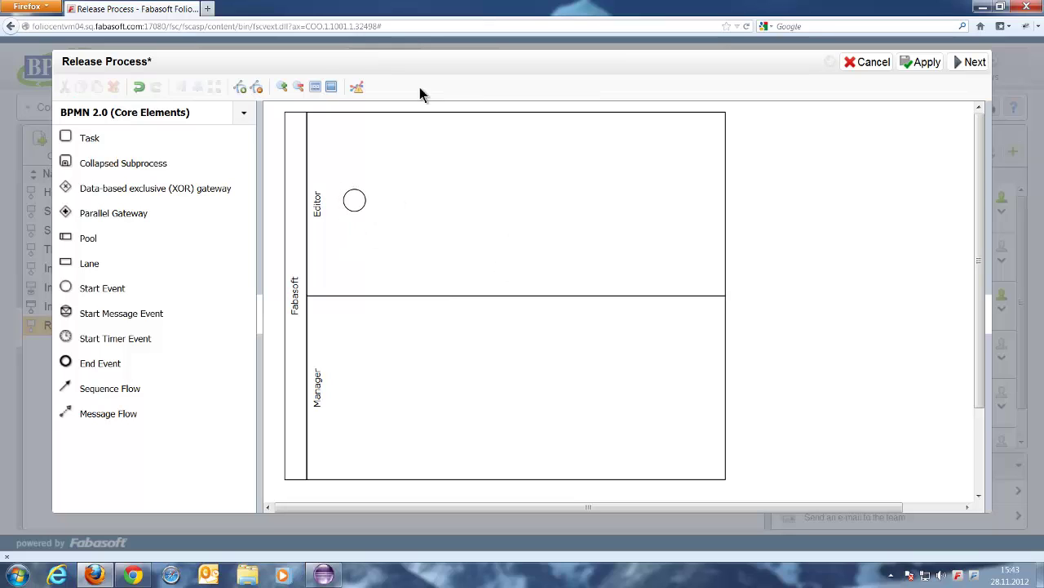
pyautogui.click(355, 205)
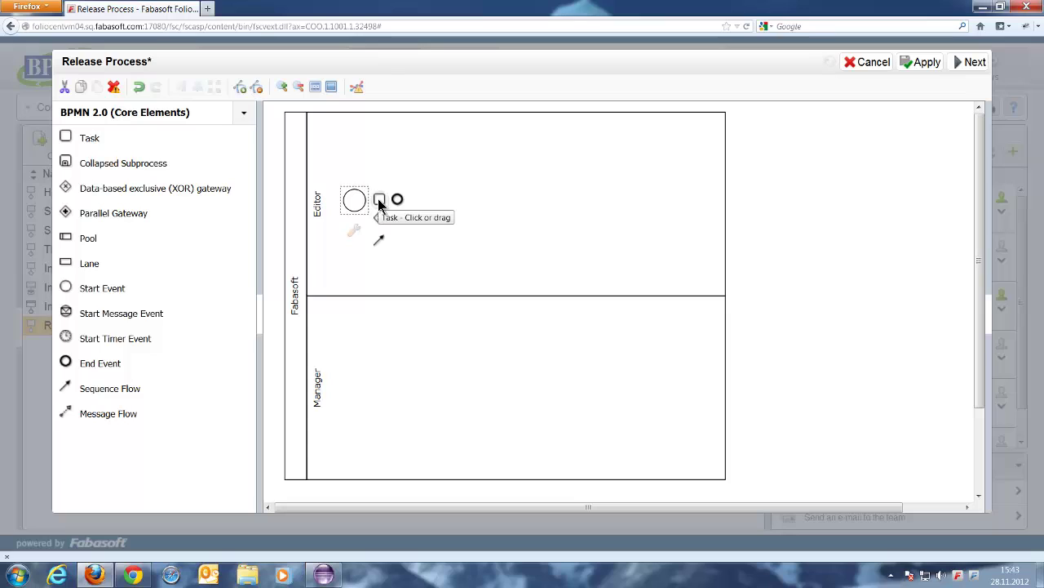
# Add an 'Edit Document' task and a 'Review Document' task in the Manager lane.
pyautogui.click(380, 204)
pyautogui.write('Edit D')
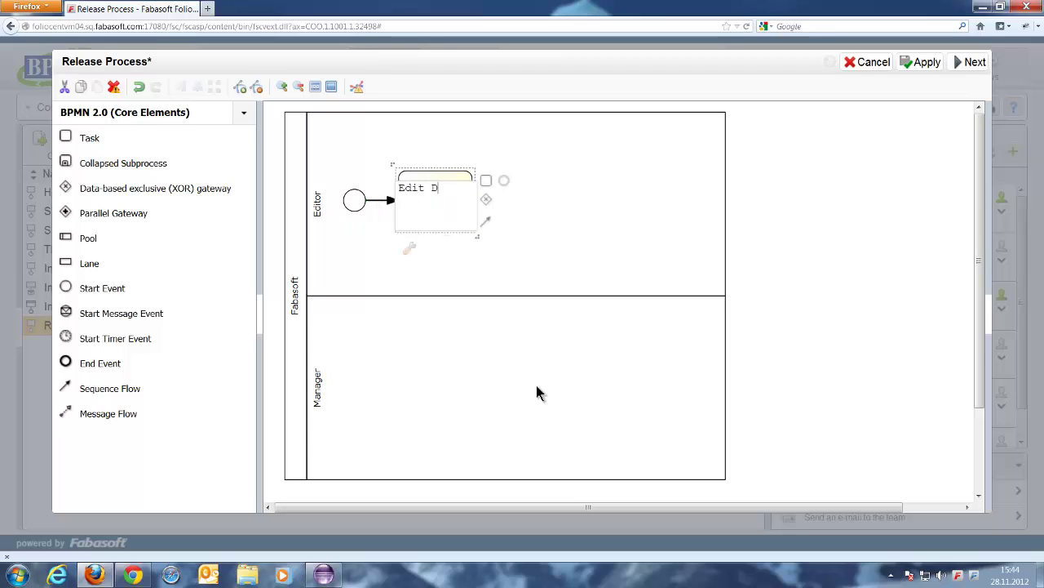
pyautogui.write('ocument')
pyautogui.click(539, 390)
pyautogui.click(485, 181)
pyautogui.moveTo(536, 204)
pyautogui.mouseDown()
pyautogui.moveTo(543, 404)
pyautogui.moveTo(540, 390)
pyautogui.mouseUp()
pyautogui.doubleClick(540, 390)
pyautogui.write('Review ')
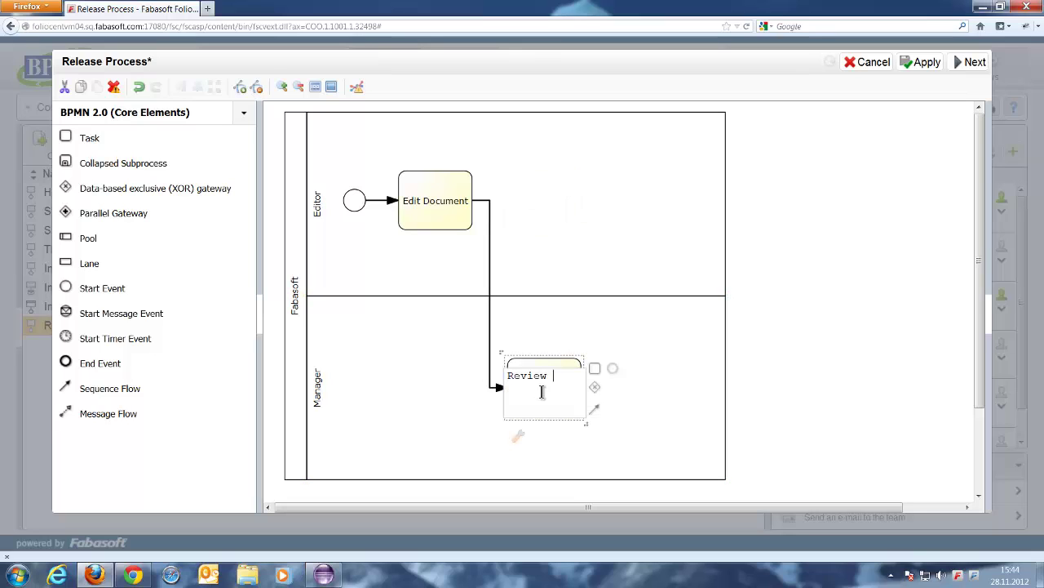
pyautogui.write('Document')
# Add a gateway in the Editor lane followed by a 'Publish Document' task.
pyautogui.click(571, 397)
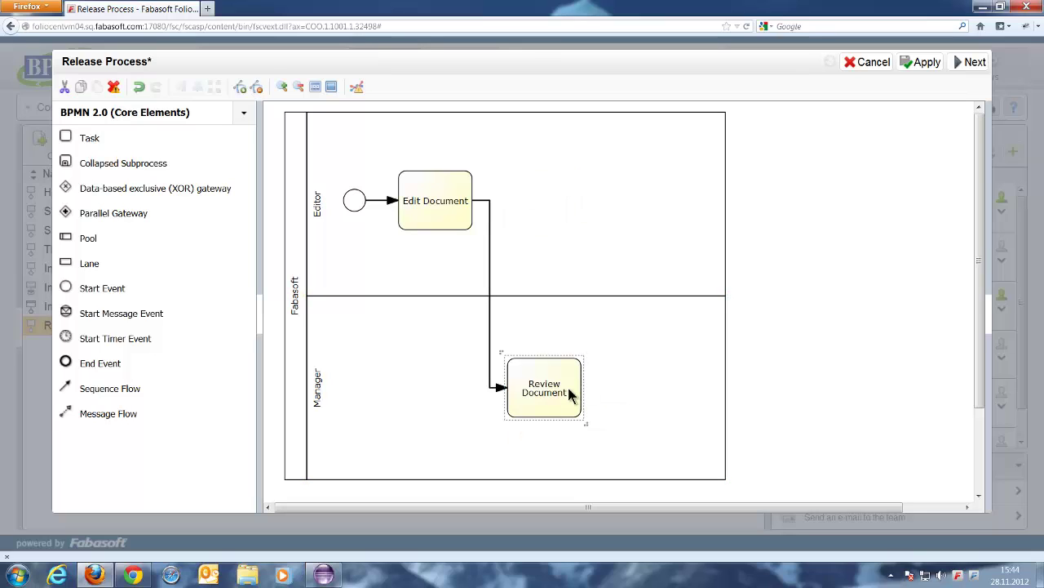
pyautogui.moveTo(635, 394); pyautogui.dragTo(615, 191)
pyautogui.click(635, 181)
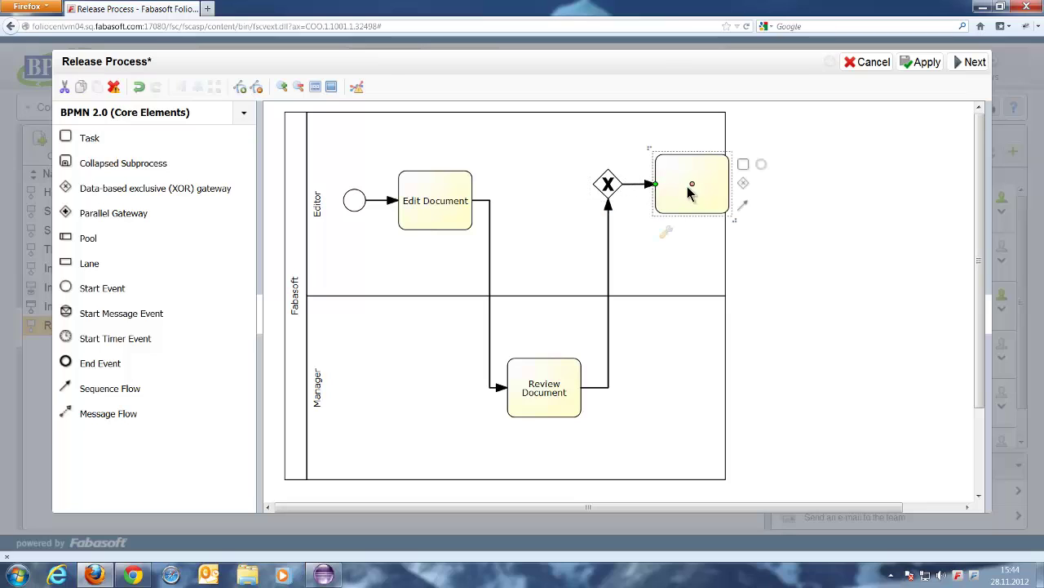
pyautogui.doubleClick(699, 186)
pyautogui.write('Publish Document')
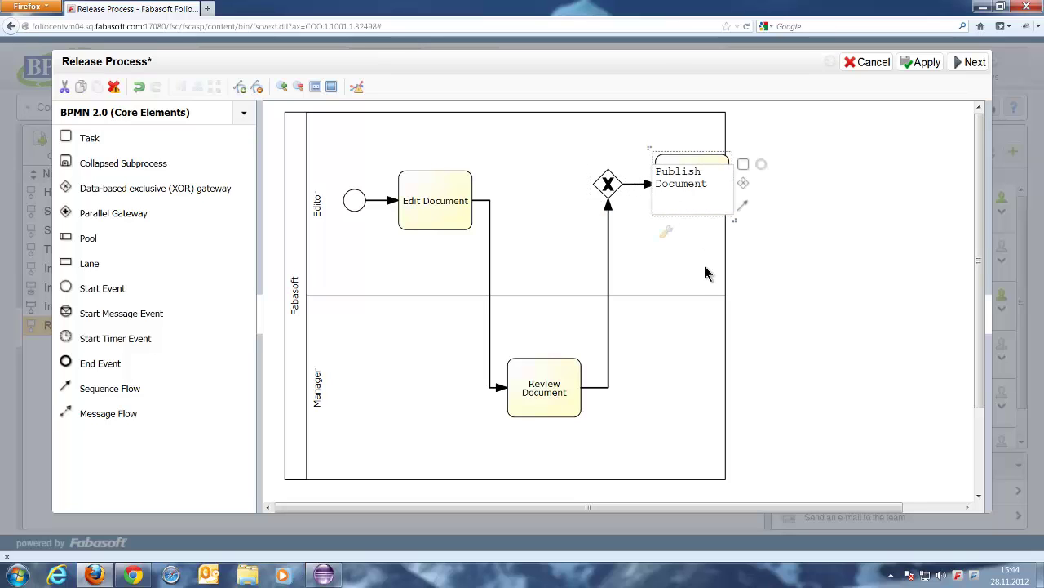
pyautogui.click(317, 205)
# Widen the pool, append an end event, and label the gateway-to-Publish flow 'OK'.
pyautogui.moveTo(726, 296); pyautogui.dragTo(812, 299)
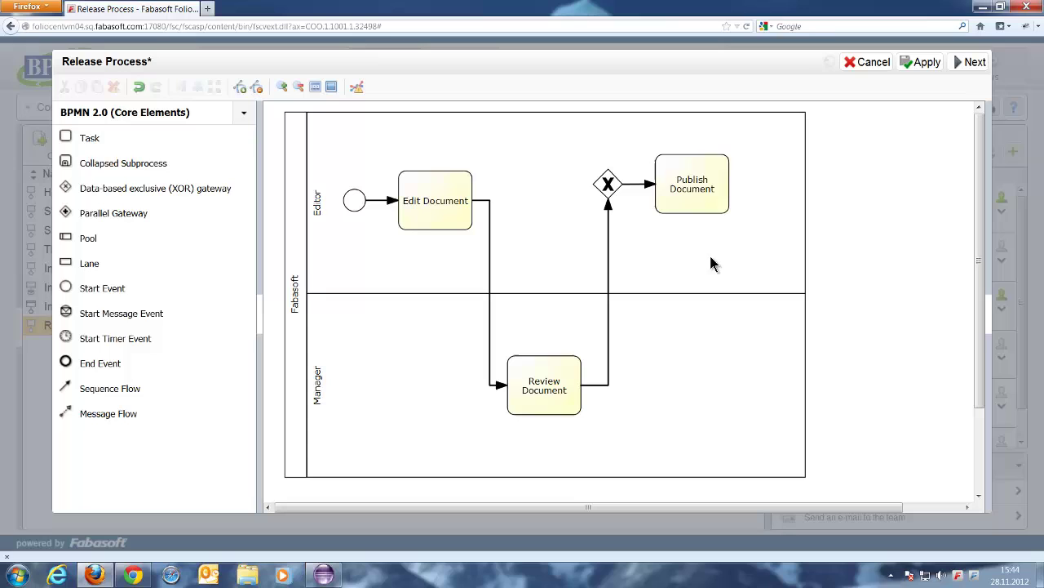
pyautogui.click(691, 189)
pyautogui.moveTo(758, 168); pyautogui.dragTo(772, 189)
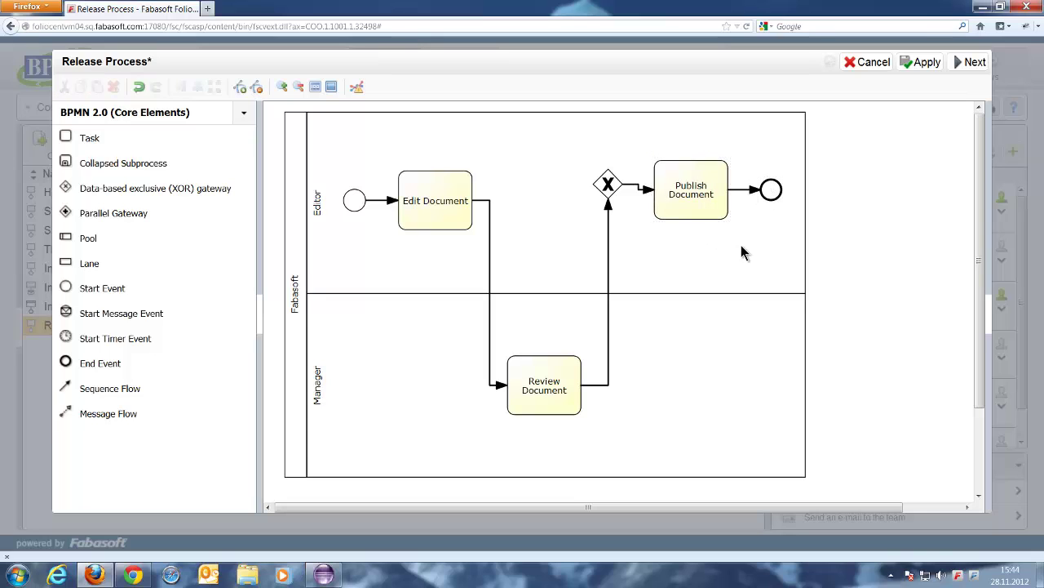
pyautogui.doubleClick(638, 190)
pyautogui.write('OK')
pyautogui.click(686, 259)
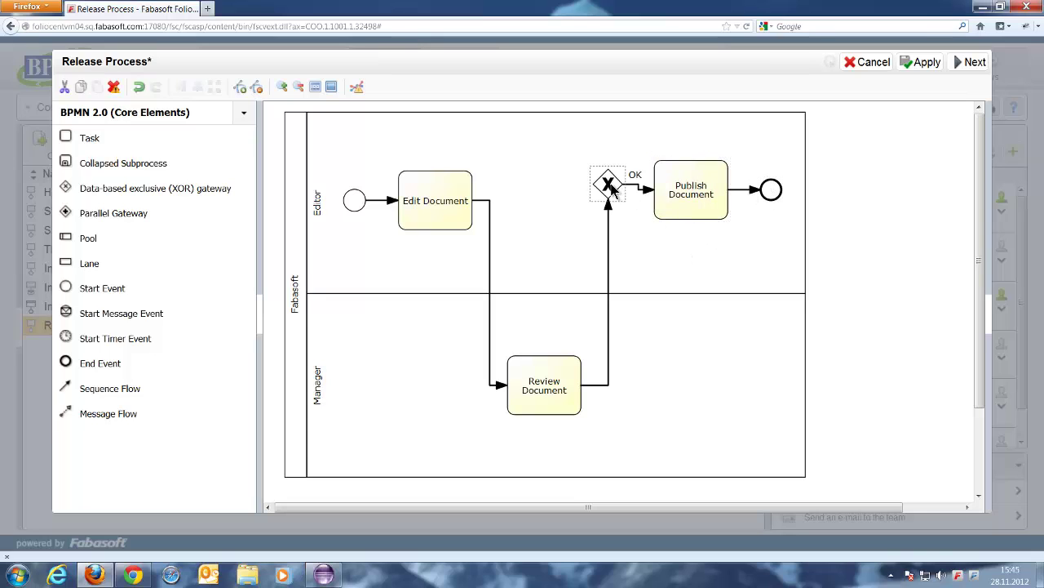
# Draw a return flow from the gateway into Edit Document's top, labelled 'NOK'.
pyautogui.moveTo(640, 224)
pyautogui.mouseDown()
pyautogui.moveTo(527, 166)
pyautogui.moveTo(456, 200)
pyautogui.mouseUp()
pyautogui.moveTo(536, 195)
pyautogui.mouseDown()
pyautogui.moveTo(533, 176)
pyautogui.moveTo(609, 140)
pyautogui.mouseUp()
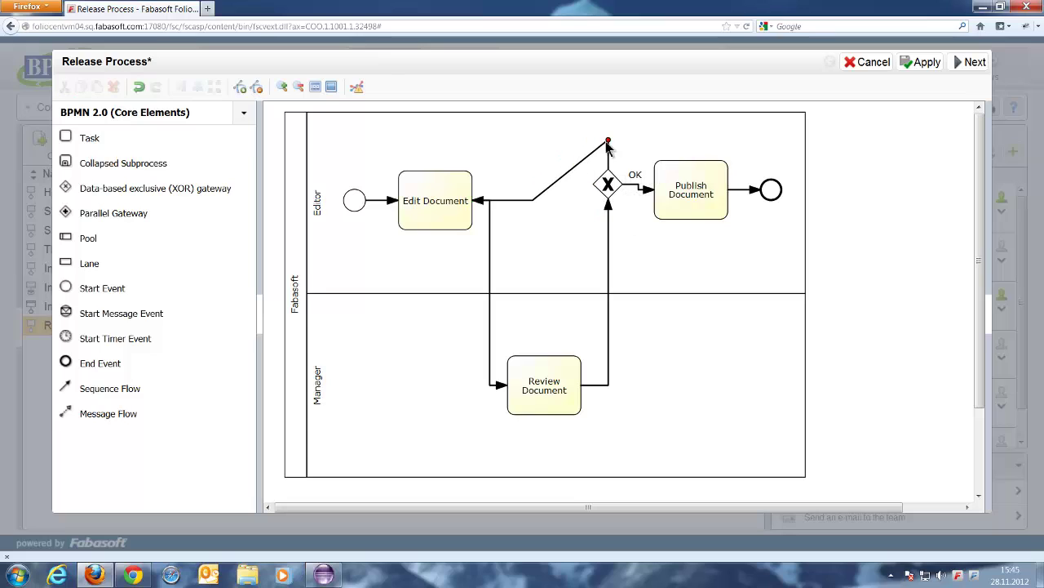
pyautogui.moveTo(532, 201); pyautogui.dragTo(435, 129)
pyautogui.moveTo(609, 145); pyautogui.dragTo(609, 129)
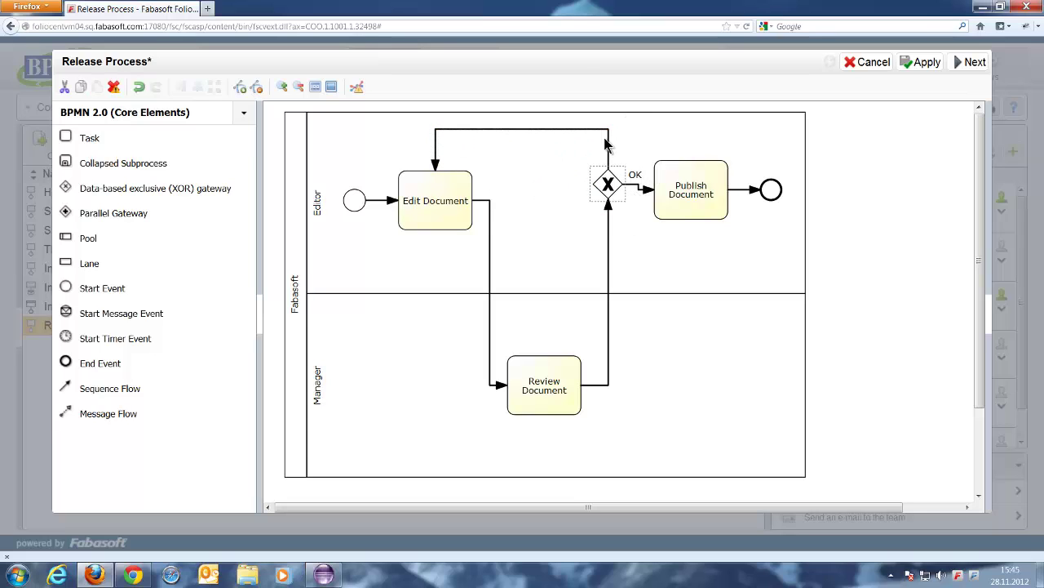
pyautogui.doubleClick(608, 155)
pyautogui.write('NOK')
pyautogui.click(682, 270)
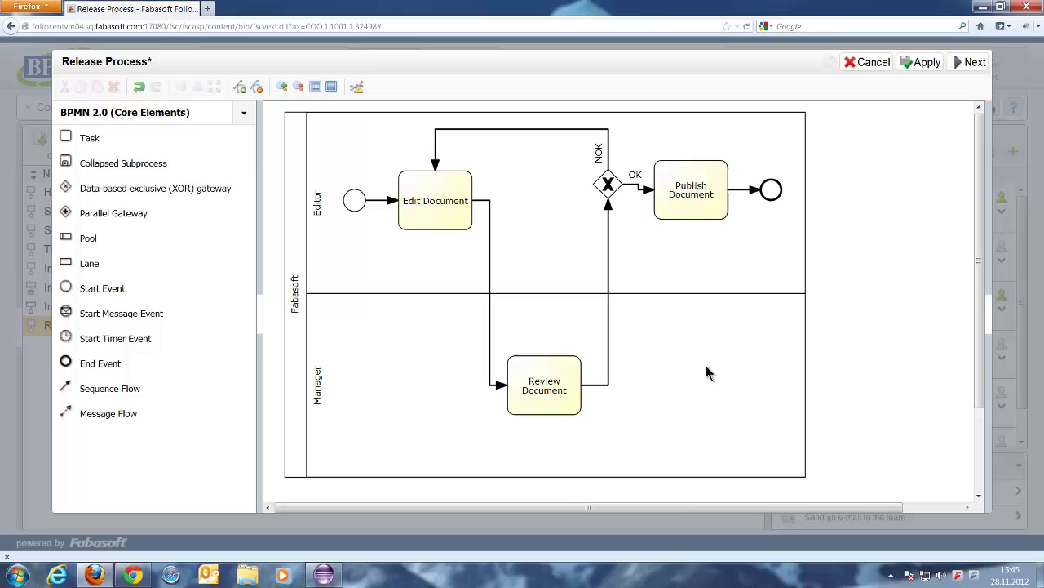
# Drop a blank task into the Manager lane and paste two copies.
pyautogui.moveTo(85, 138); pyautogui.dragTo(380, 347)
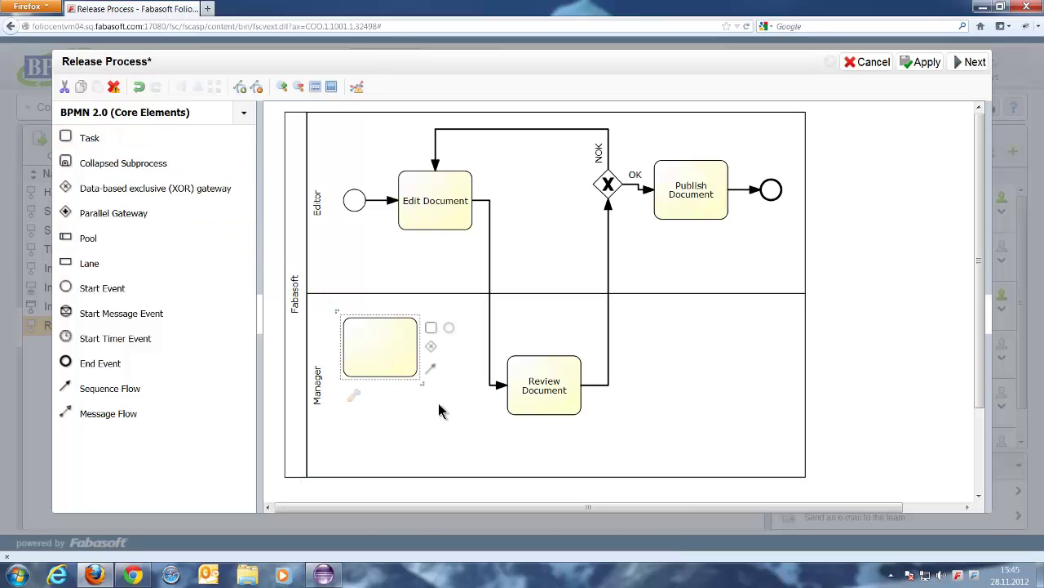
pyautogui.click(366, 338)
pyautogui.click(80, 87)
pyautogui.click(98, 90)
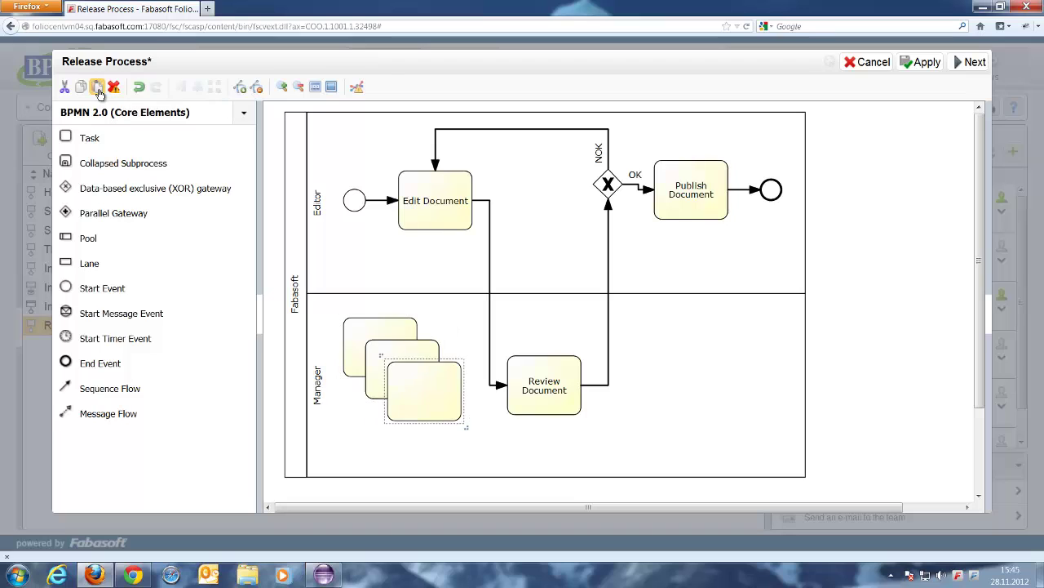
pyautogui.click(335, 314)
# Select the three stacked tasks and try Cut, Paste, Delete, Undo and Redo on them.
pyautogui.moveTo(338, 311); pyautogui.dragTo(478, 426)
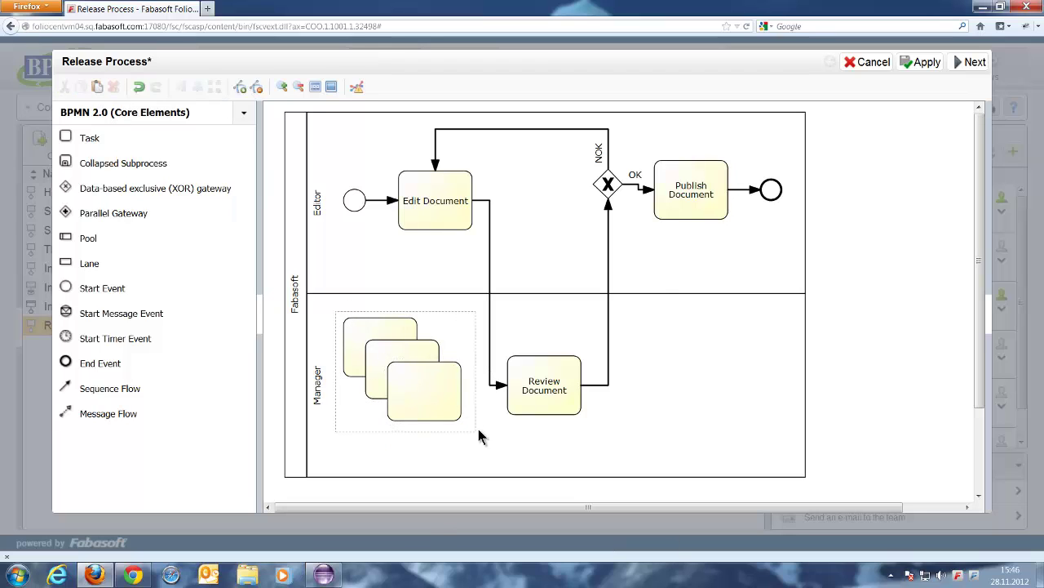
pyautogui.click(64, 87)
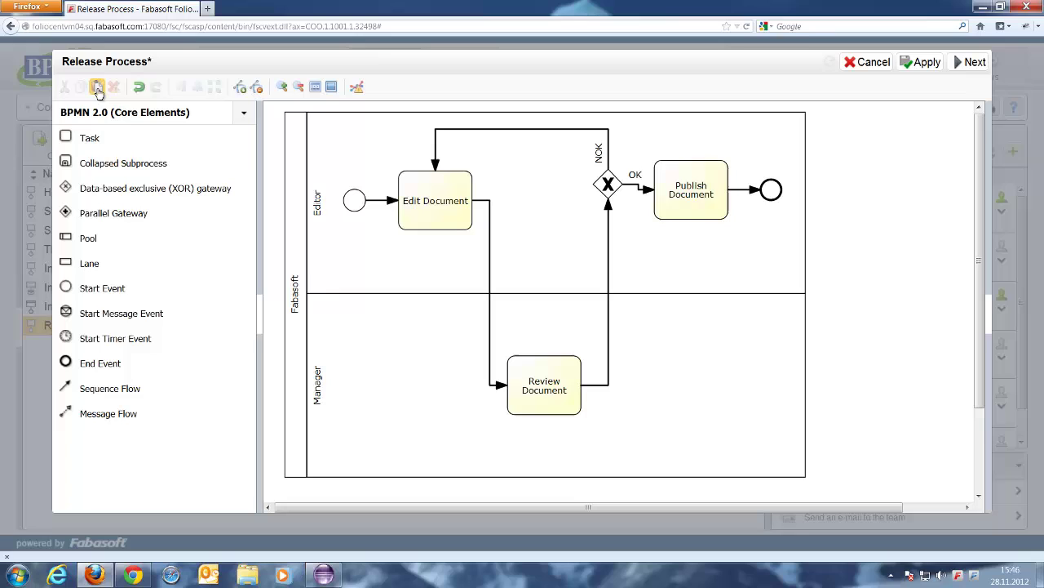
pyautogui.click(97, 89)
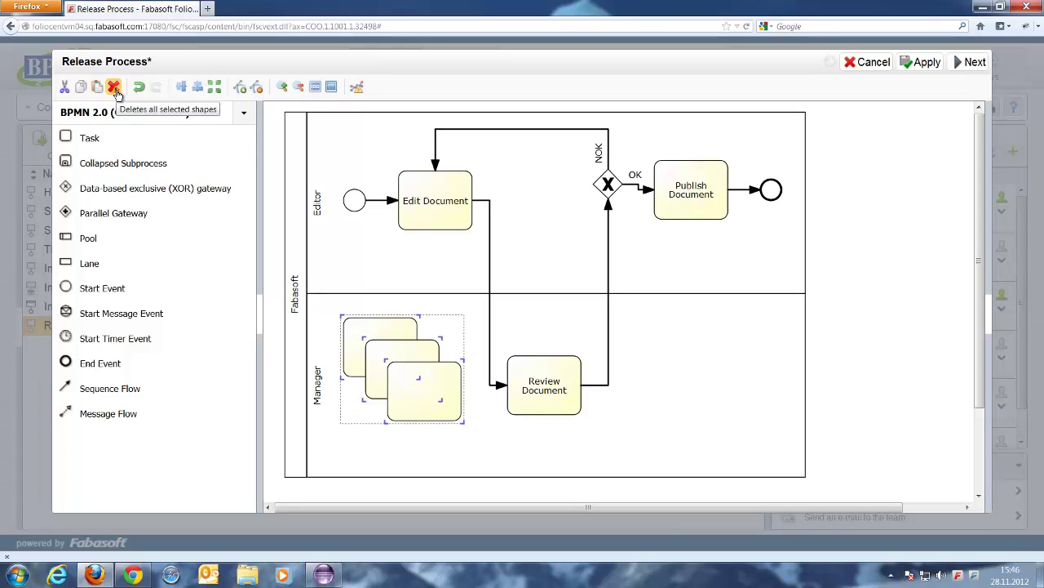
pyautogui.click(114, 88)
pyautogui.click(140, 88)
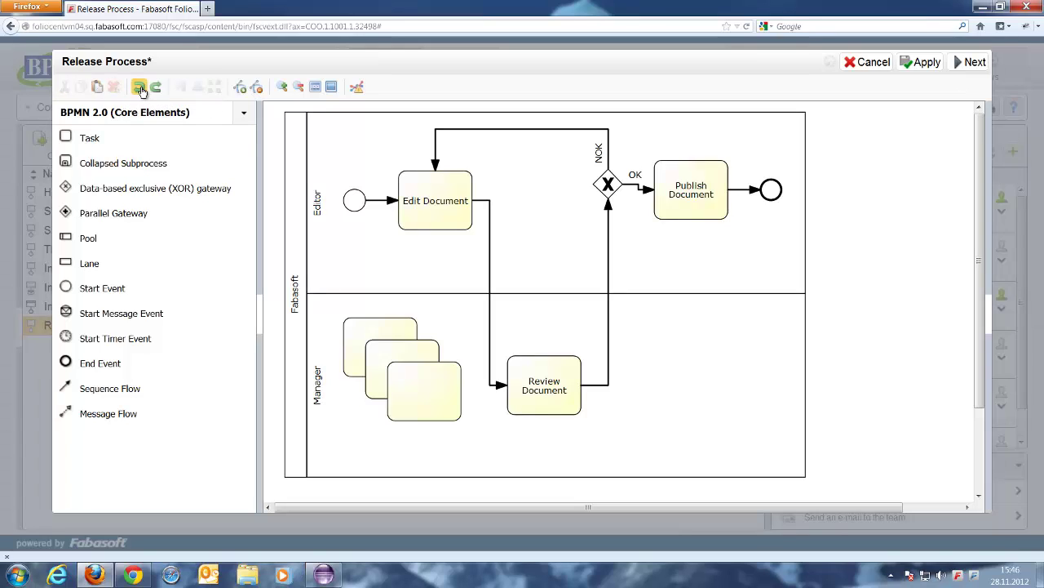
pyautogui.click(139, 88)
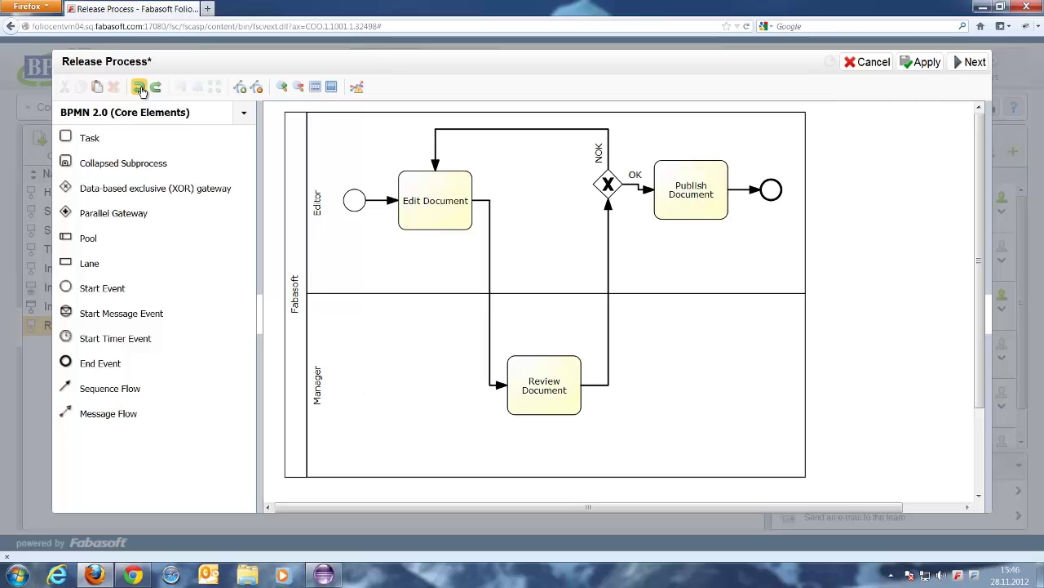
pyautogui.click(141, 89)
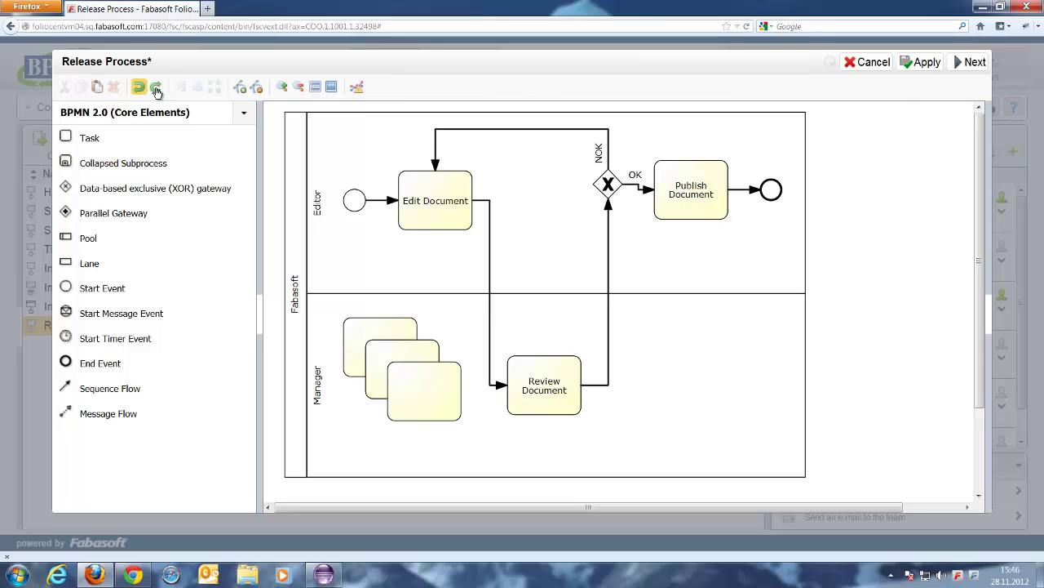
pyautogui.click(156, 88)
pyautogui.click(155, 89)
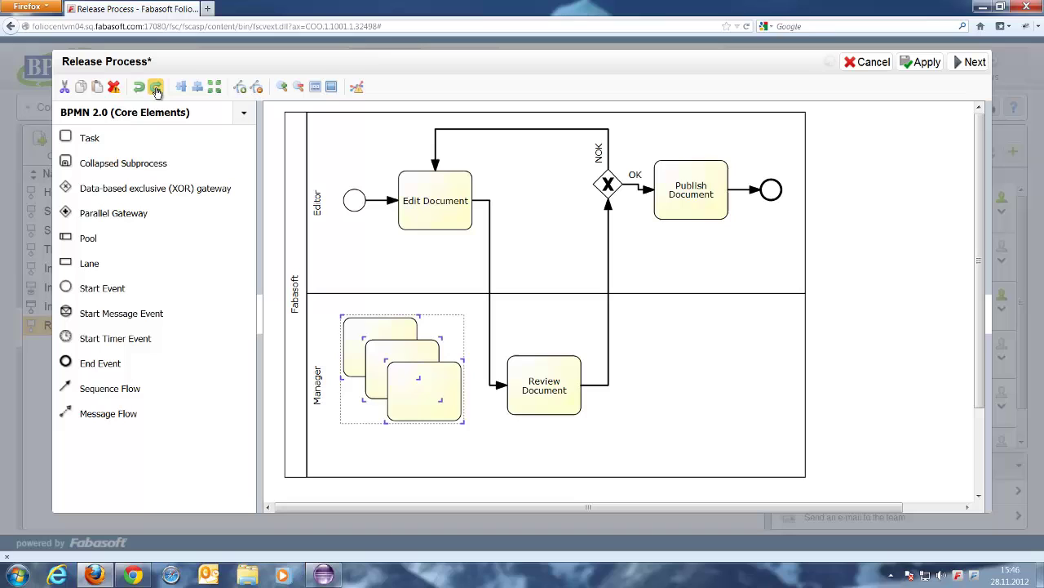
# Delete the stacked tasks, middle-align the Editor lane's elements, and close the editor.
pyautogui.click(156, 88)
pyautogui.moveTo(333, 151); pyautogui.dragTo(752, 255)
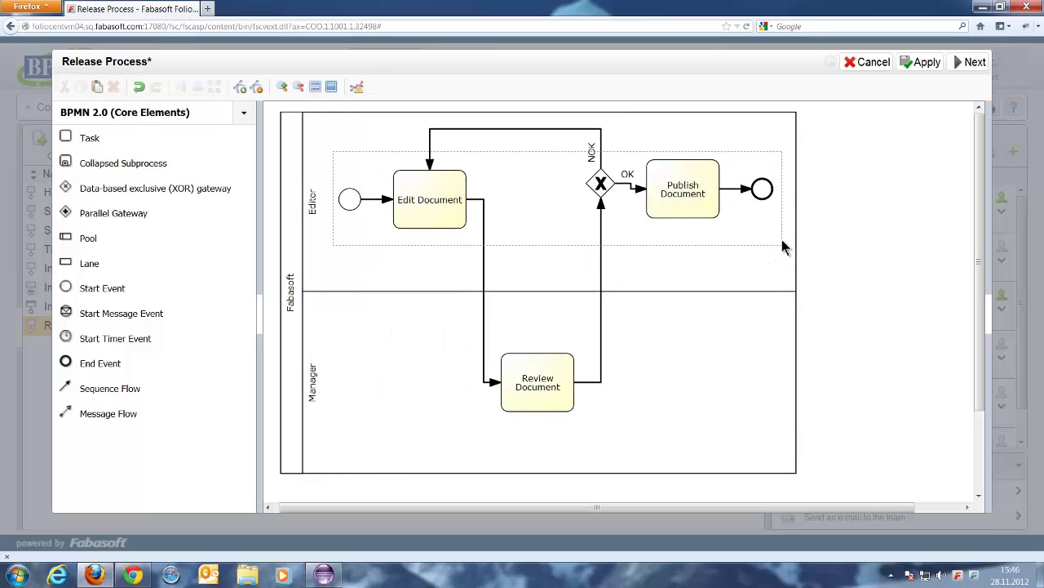
pyautogui.moveTo(754, 250); pyautogui.dragTo(781, 239)
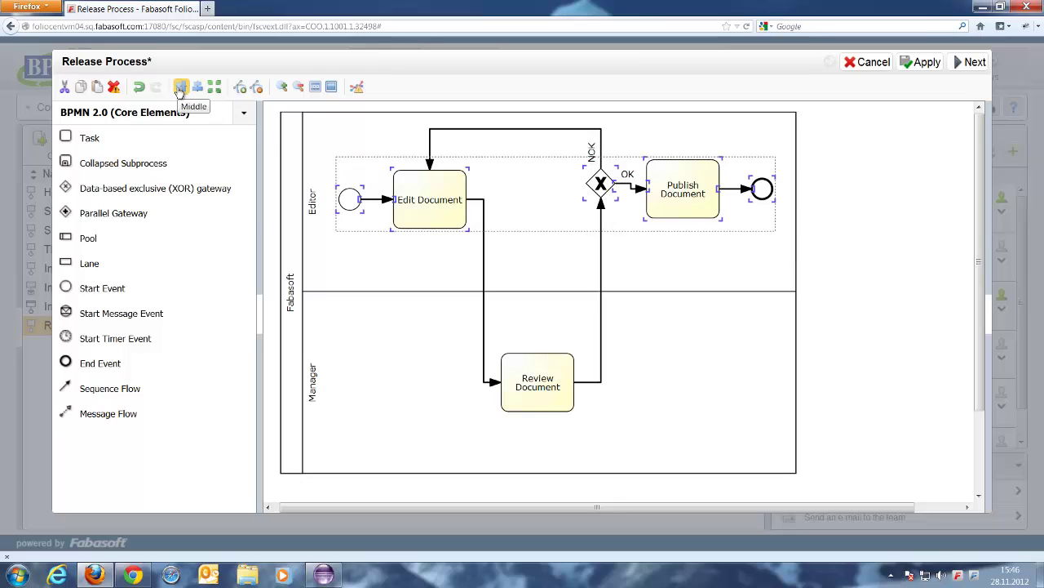
pyautogui.click(179, 89)
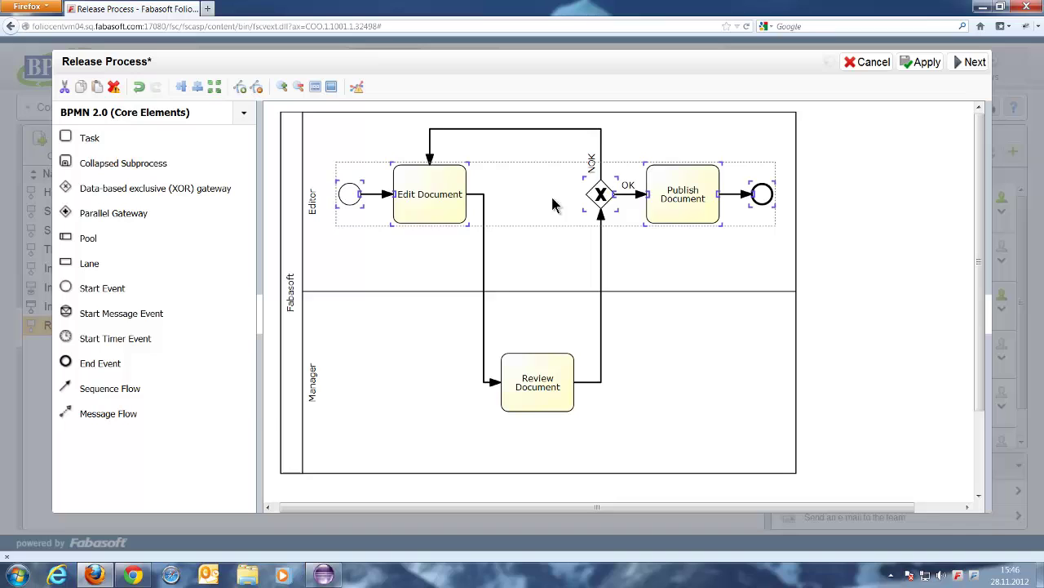
pyautogui.click(744, 260)
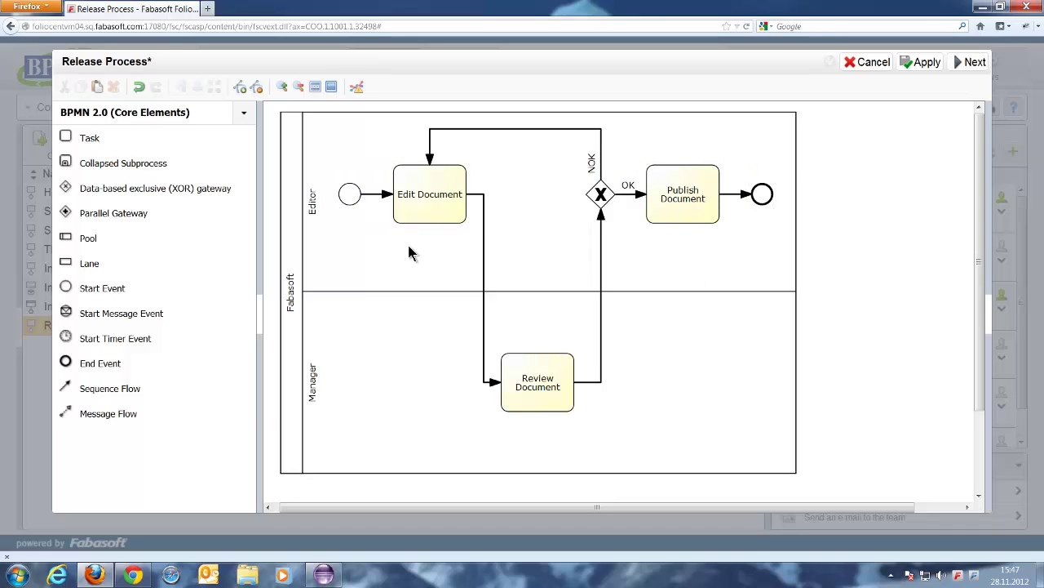
pyautogui.click(971, 62)
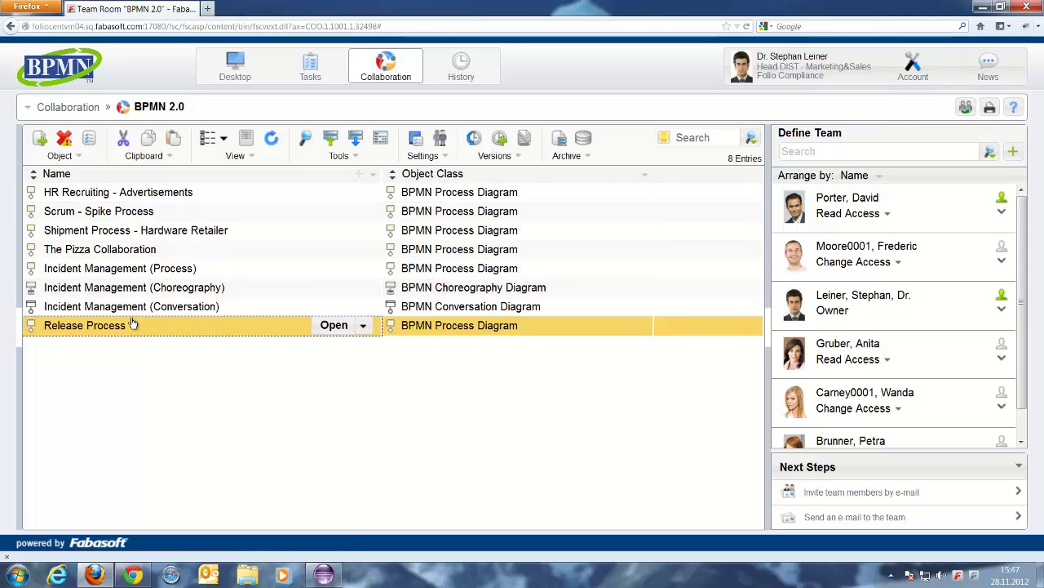
# Reopen Release Process for editing, hide the palette, and show the start event's properties.
pyautogui.click(90, 139)
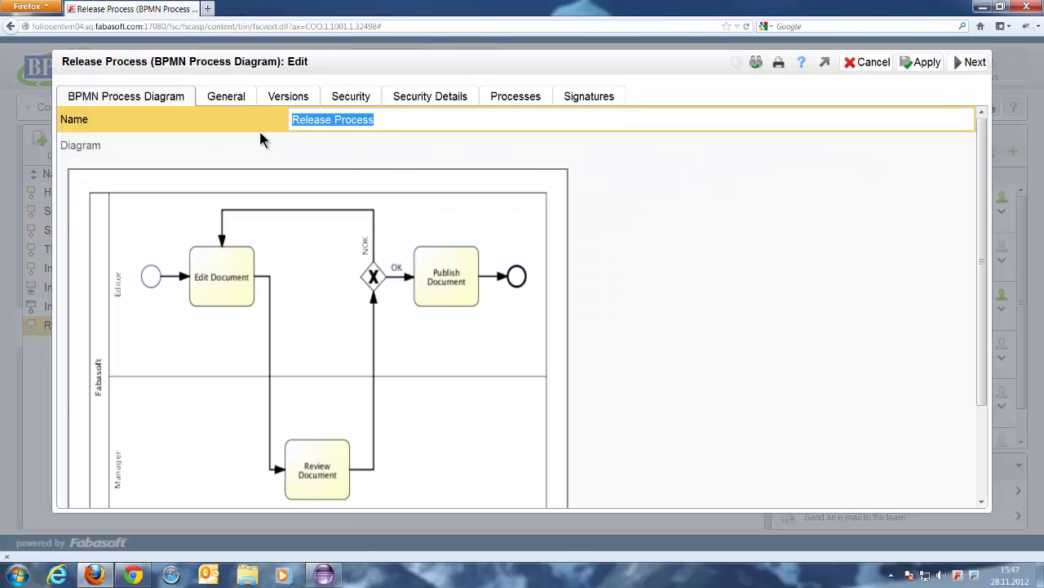
pyautogui.scroll(-3, 510, 356)
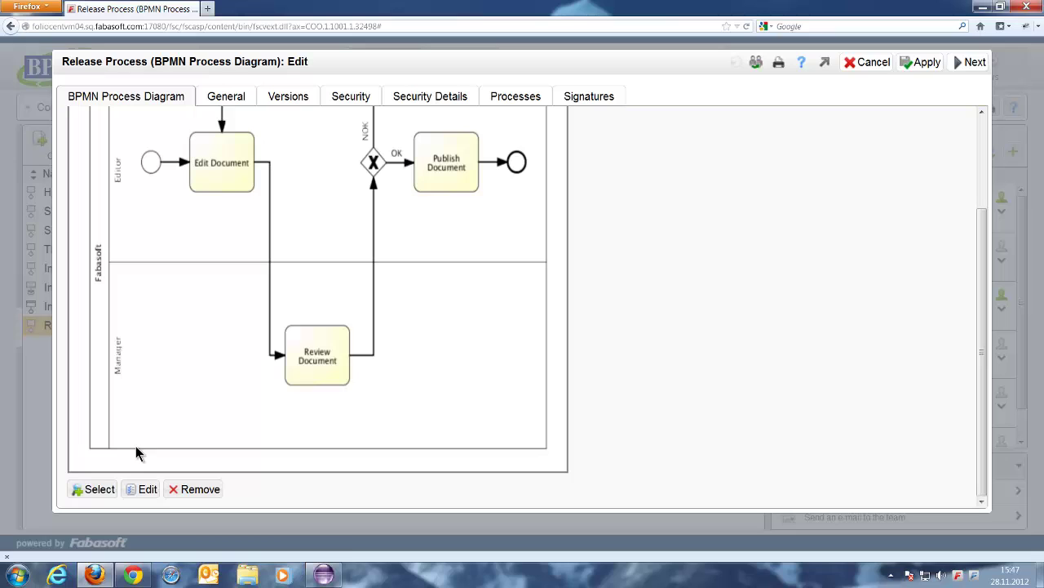
pyautogui.click(144, 490)
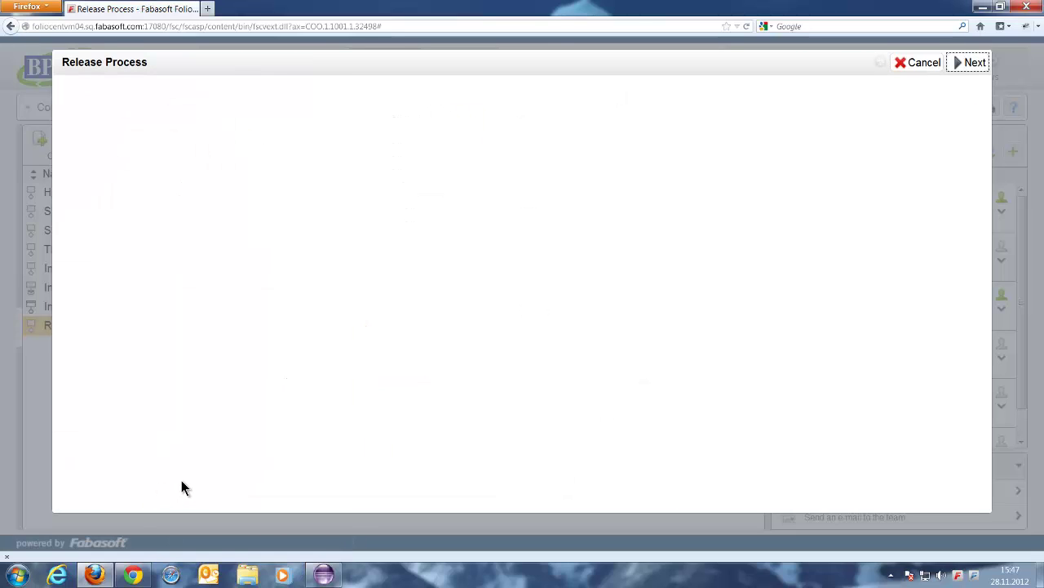
pyautogui.click(260, 321)
pyautogui.click(983, 318)
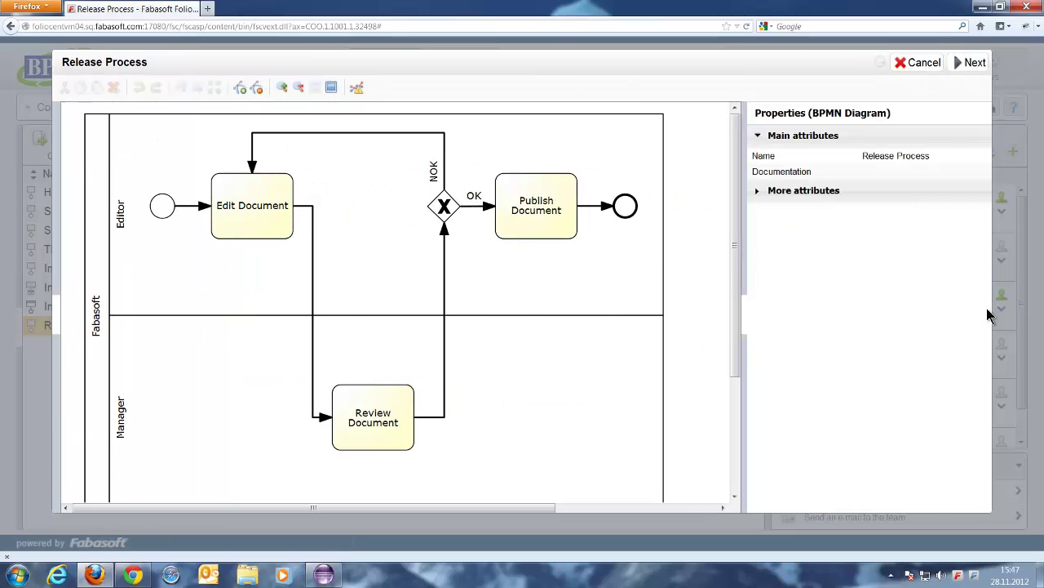
pyautogui.click(167, 206)
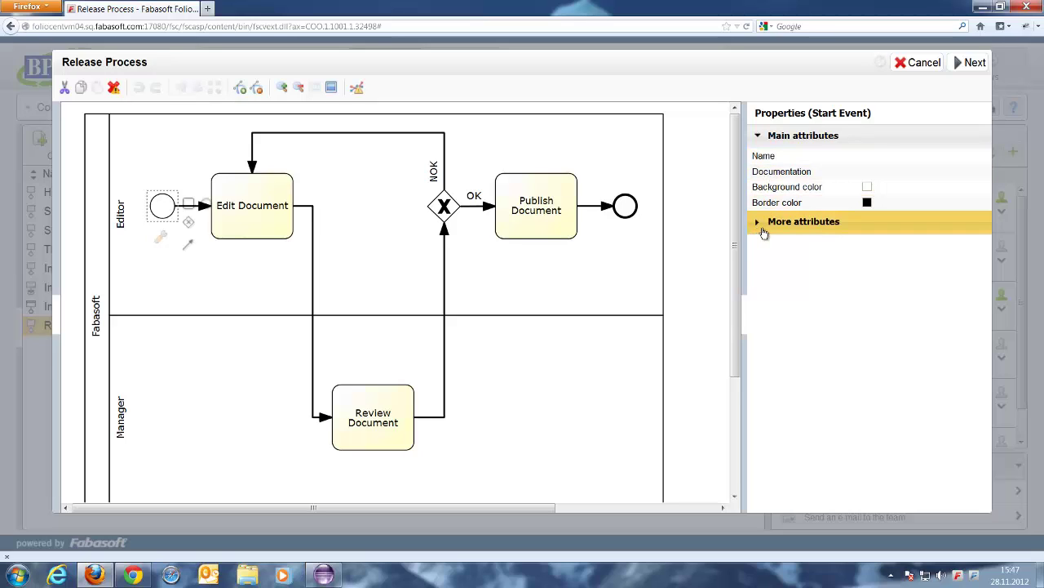
# Set the start event's background colour to red.
pyautogui.click(918, 189)
pyautogui.click(980, 189)
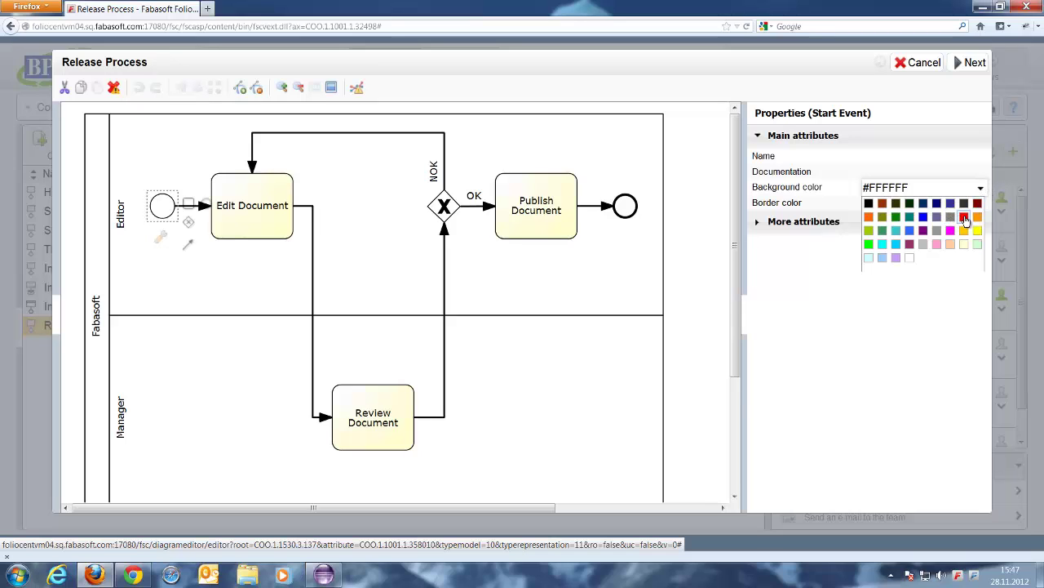
pyautogui.click(965, 217)
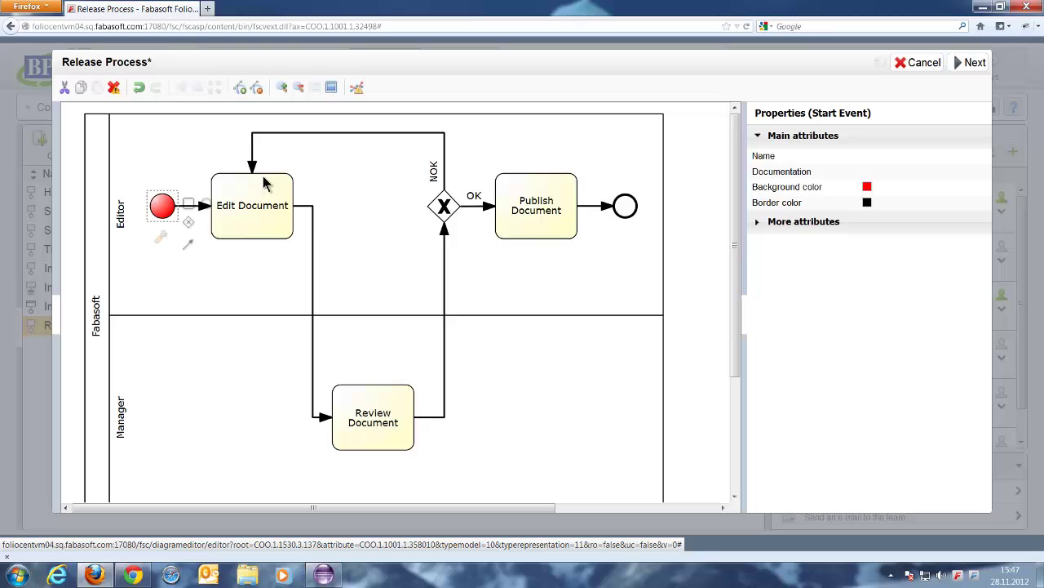
pyautogui.click(522, 282)
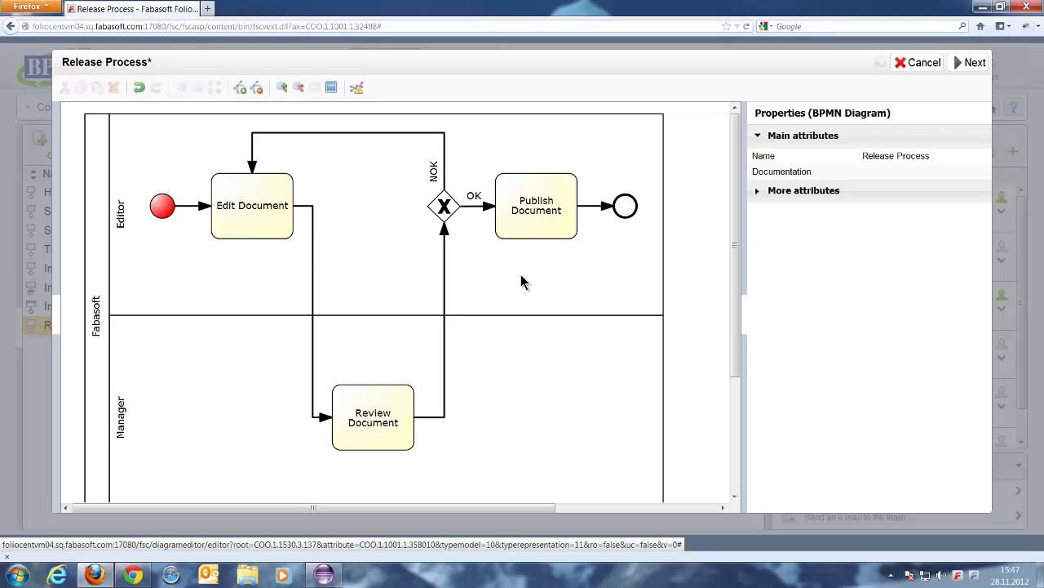
# Set the end event's background colour to green.
pyautogui.click(556, 227)
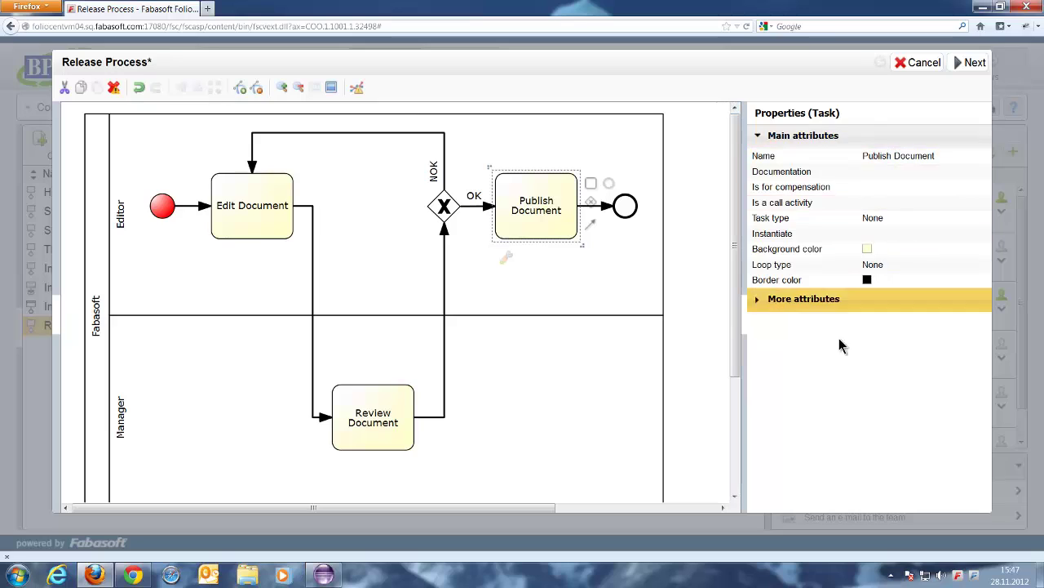
pyautogui.click(630, 270)
pyautogui.click(628, 209)
pyautogui.click(868, 187)
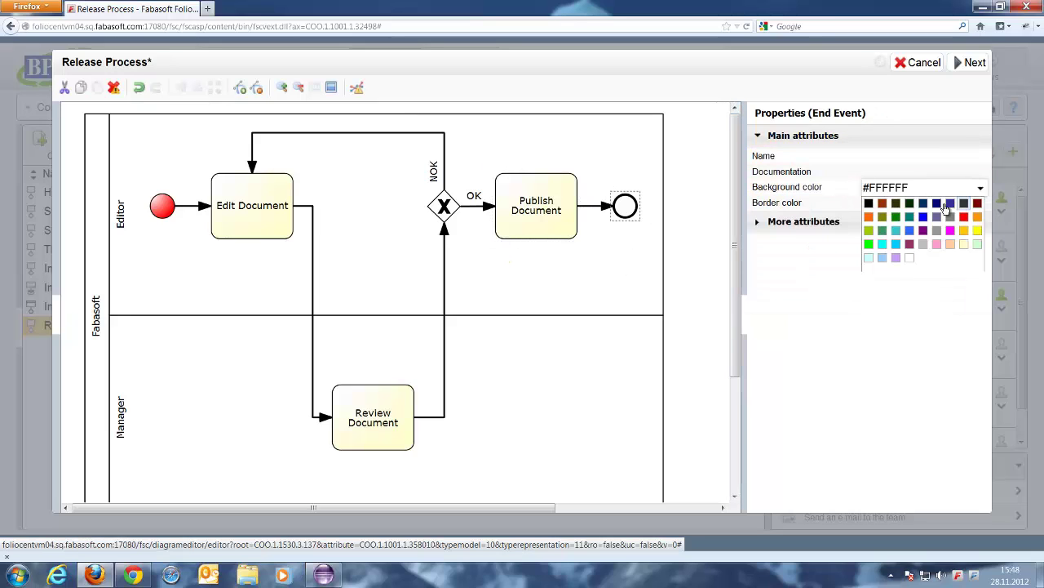
pyautogui.click(899, 231)
# Set the Fabasoft pool's background colour to orange.
pyautogui.click(246, 298)
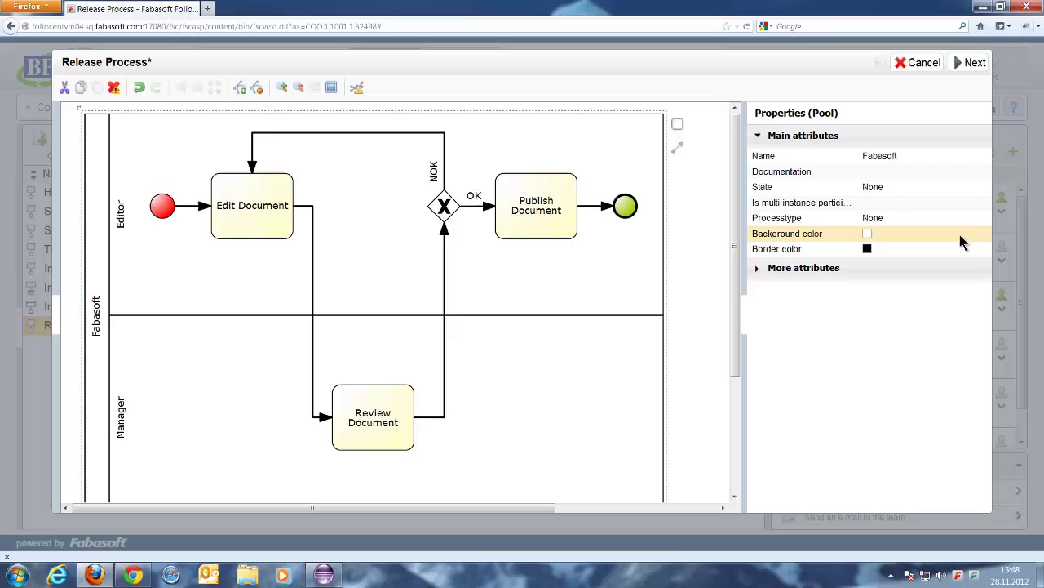
pyautogui.click(898, 234)
pyautogui.click(869, 264)
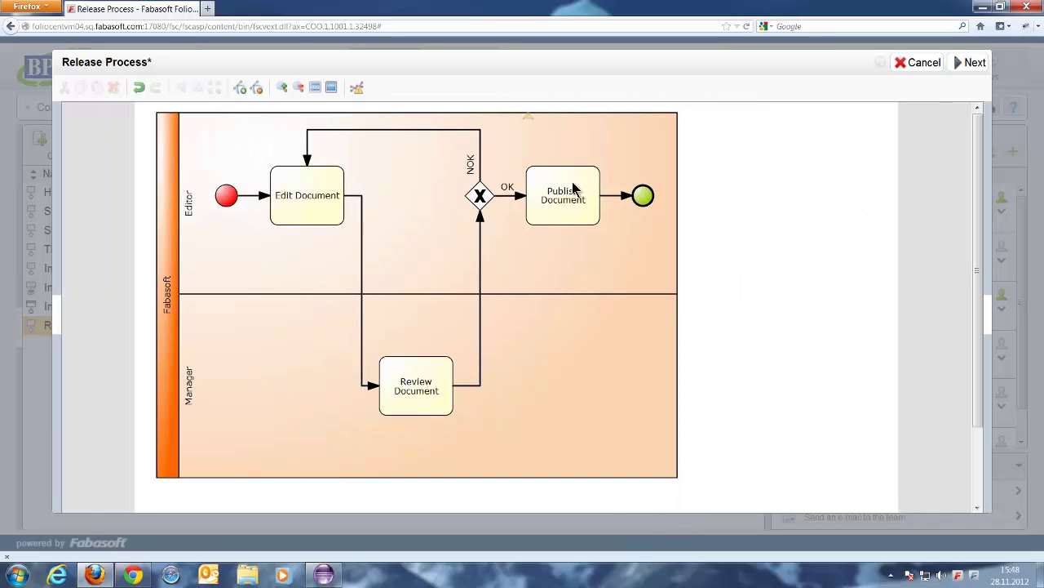
# Close the editor and properties back to the team room, then minimize the browser.
pyautogui.click(971, 62)
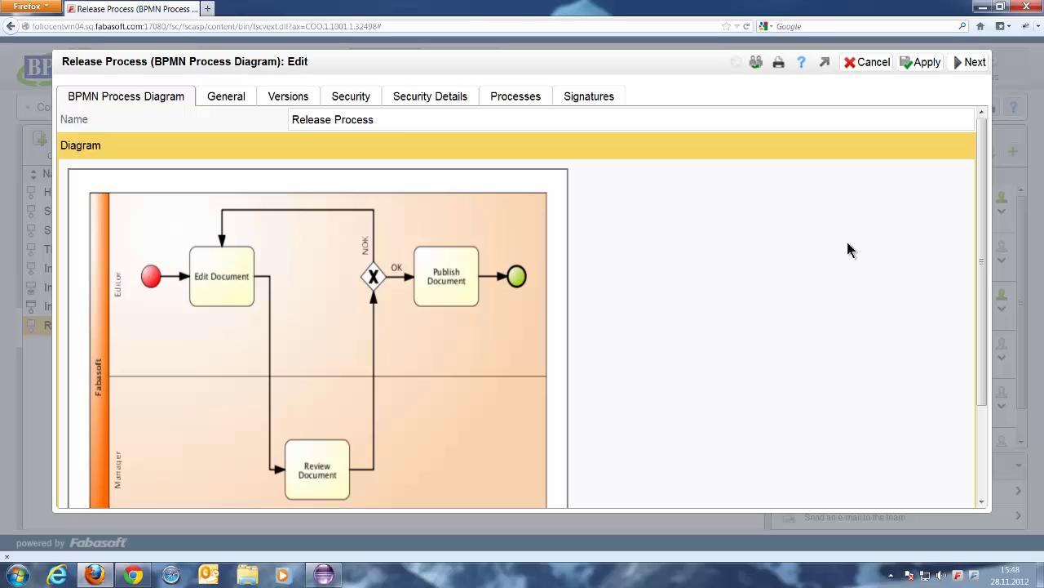
pyautogui.click(971, 64)
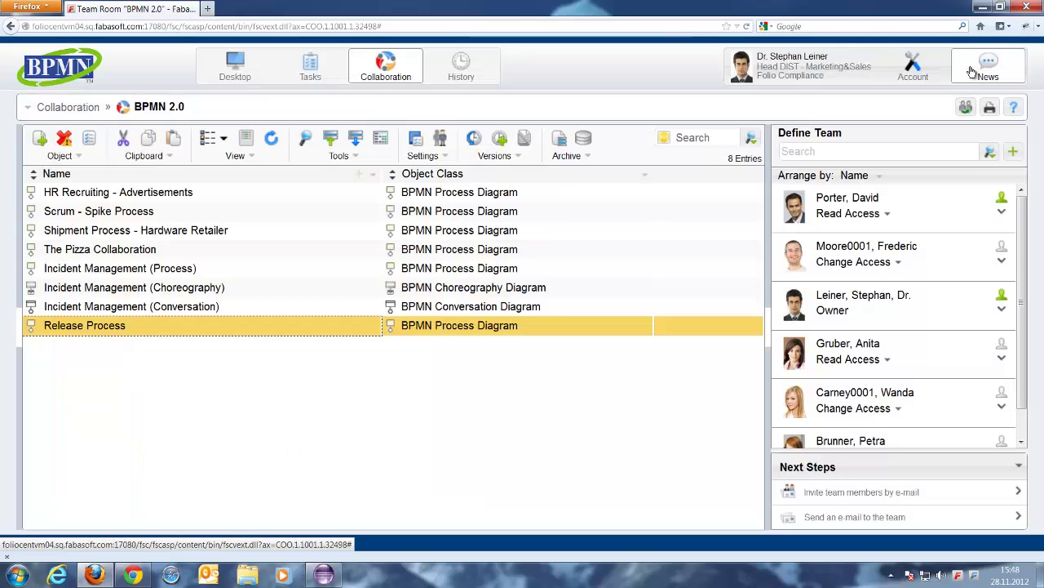
pyautogui.click(334, 371)
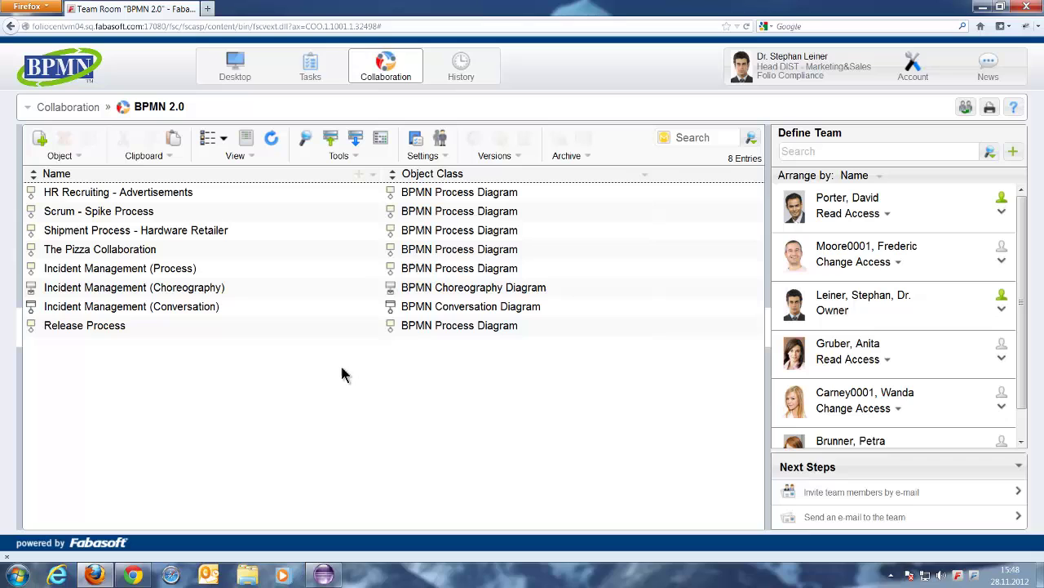
pyautogui.click(983, 7)
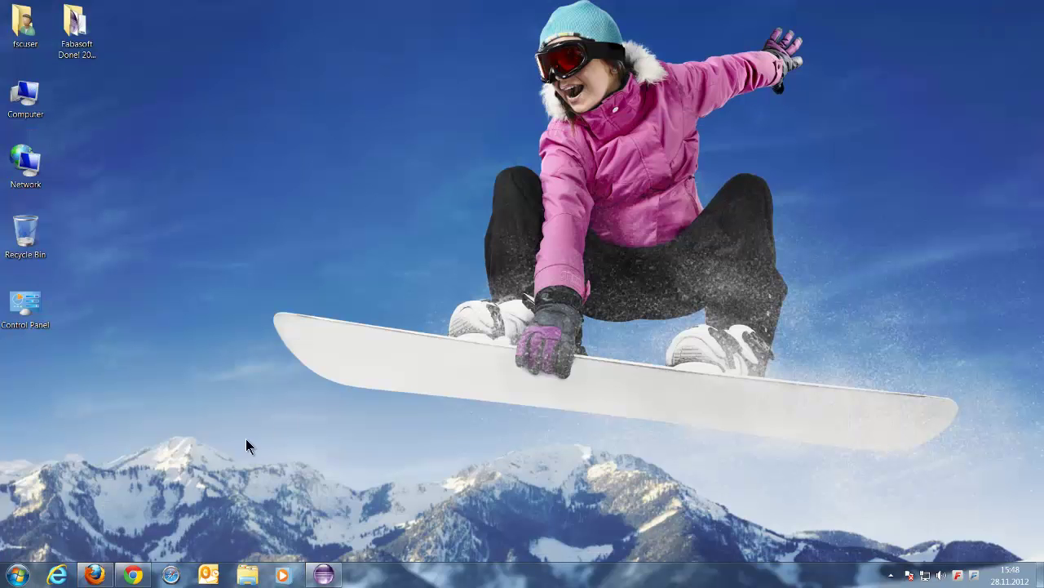
# Return to the Chrome window and open the BPMN 2.0 team room.
pyautogui.click(134, 573)
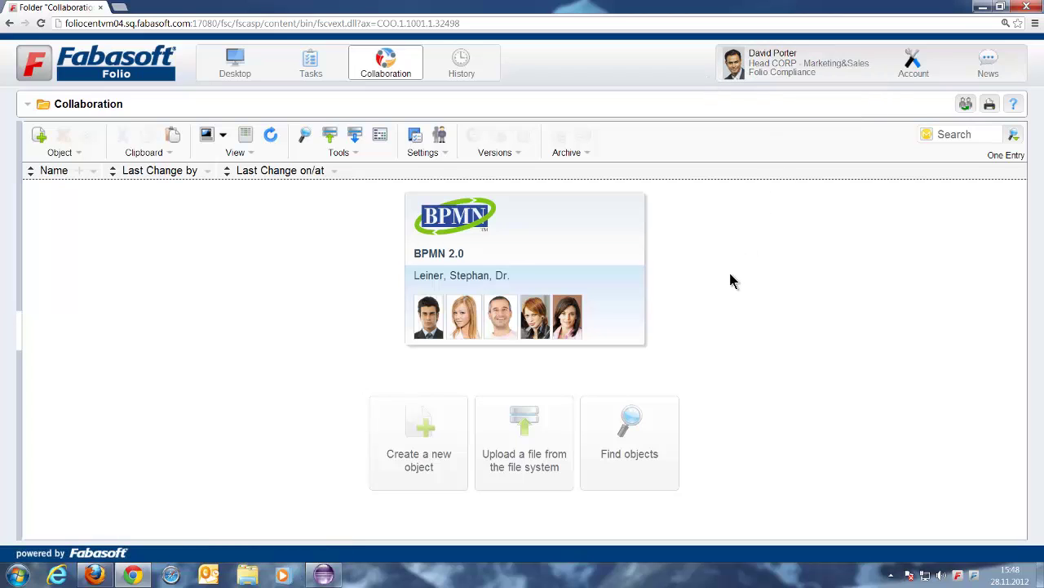
pyautogui.click(565, 238)
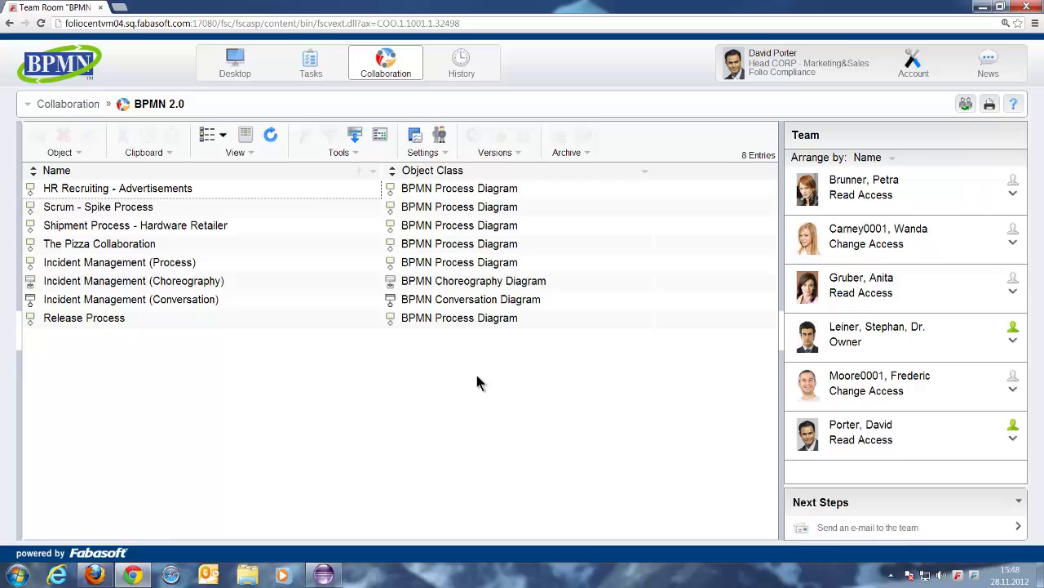
pyautogui.click(102, 322)
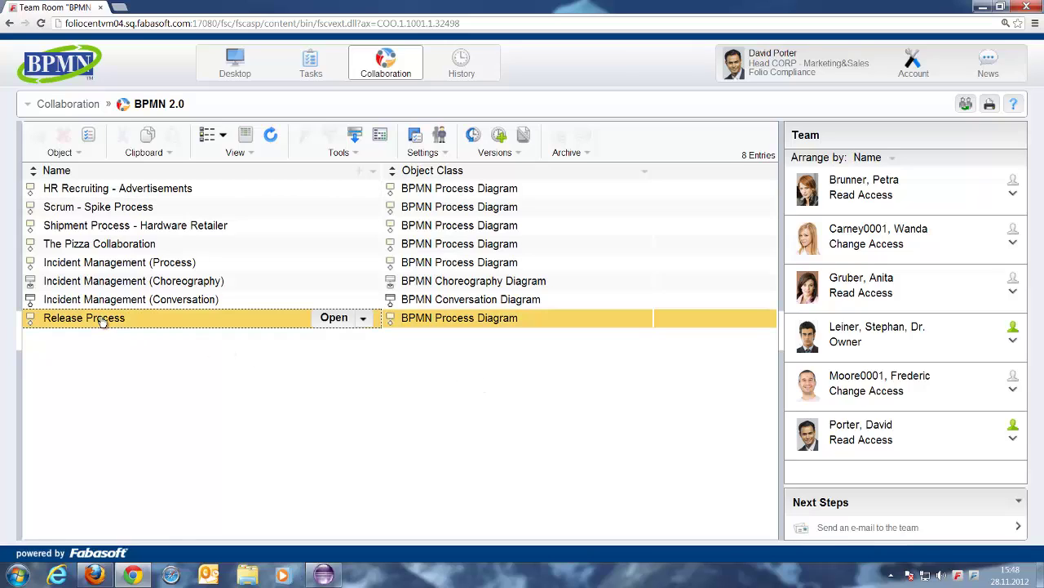
pyautogui.rightClick(102, 322)
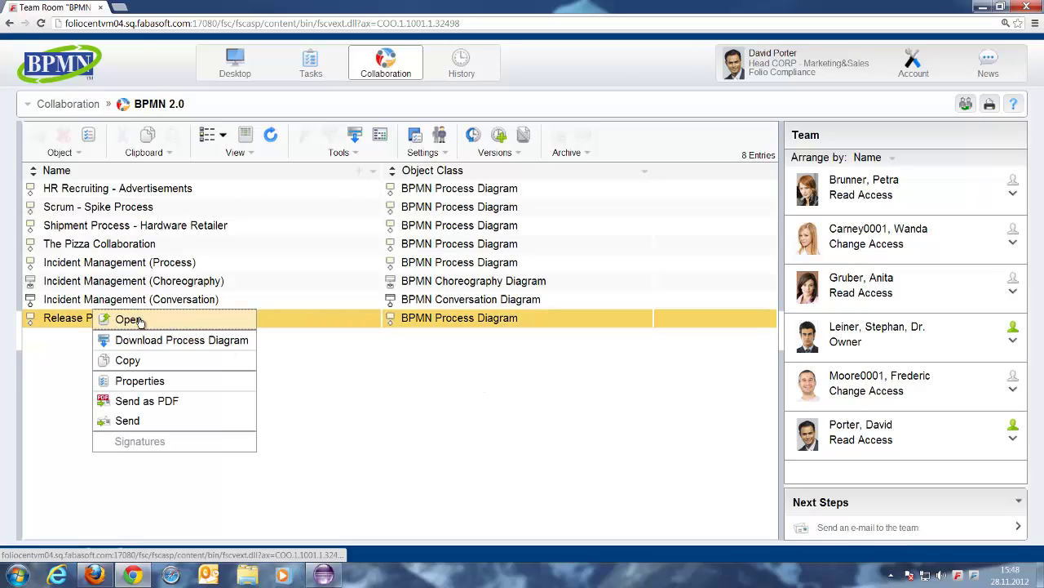
pyautogui.click(141, 321)
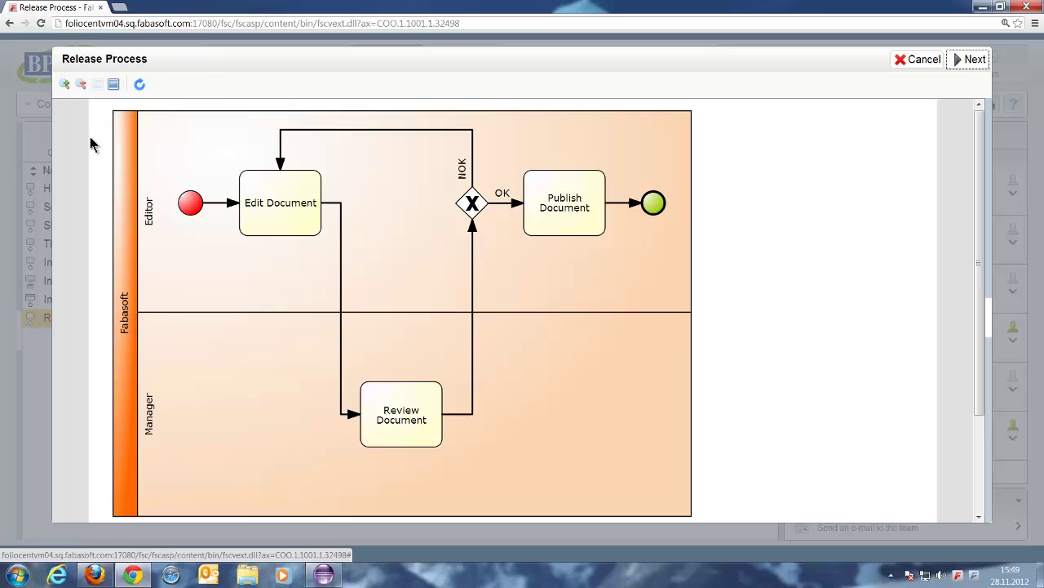
pyautogui.click(80, 85)
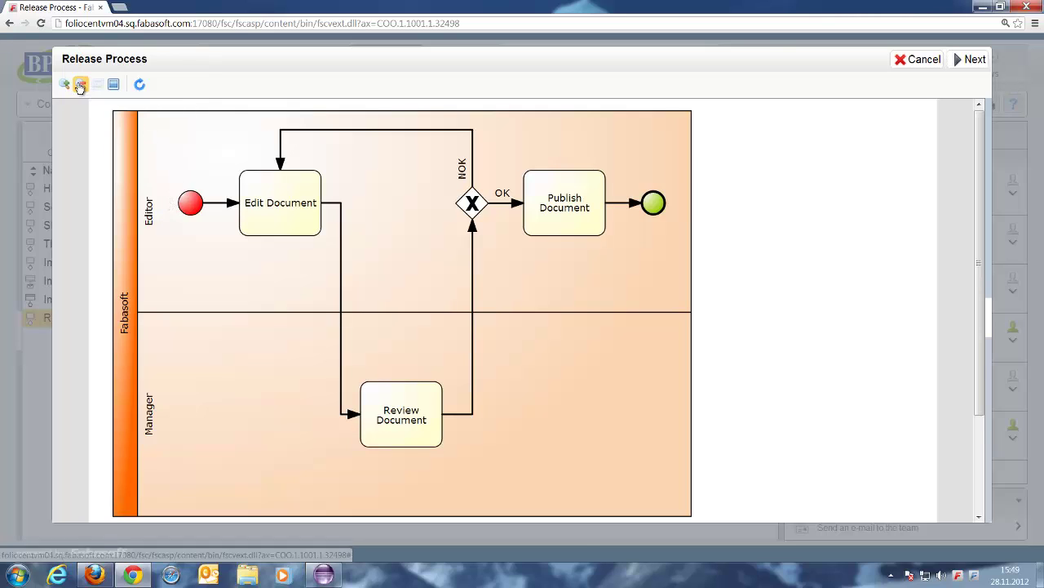
pyautogui.click(65, 85)
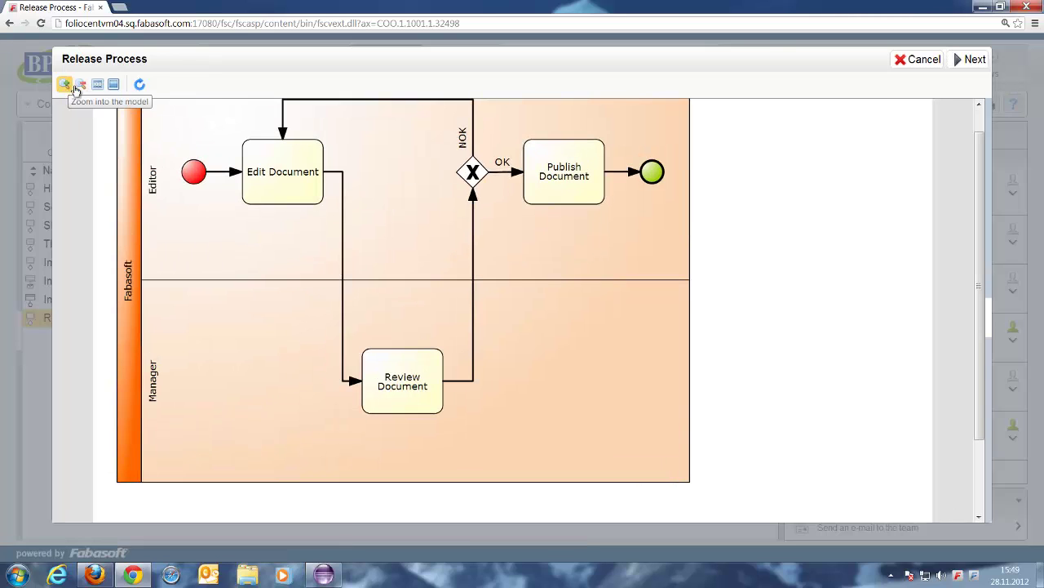
pyautogui.click(114, 85)
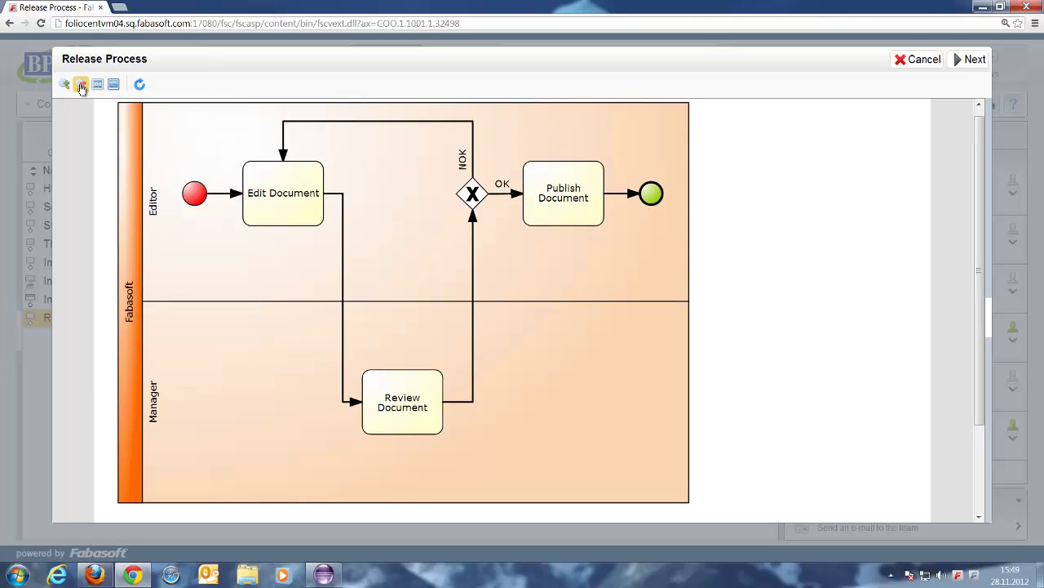
pyautogui.click(81, 85)
pyautogui.click(585, 204)
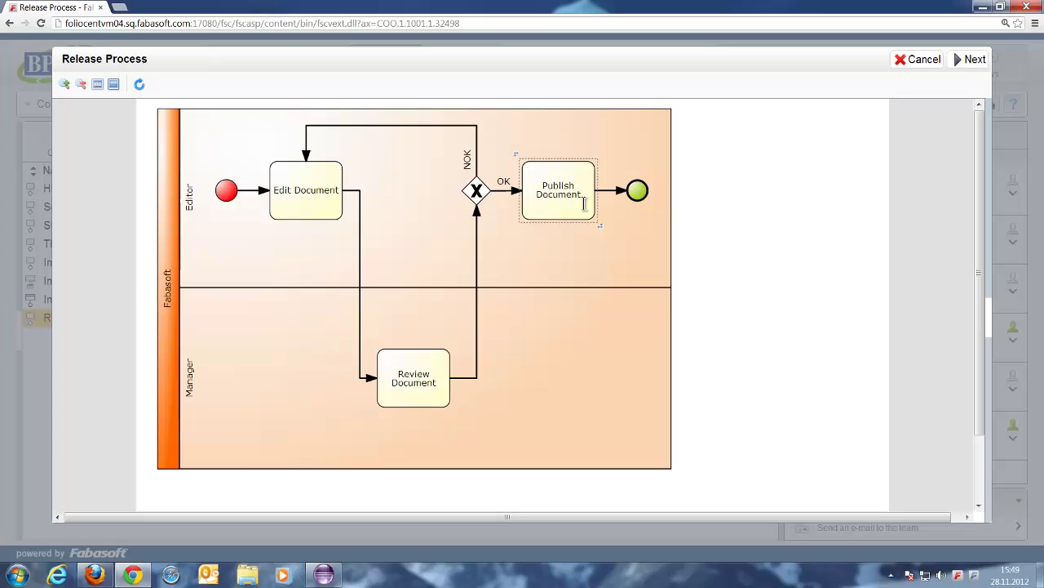
pyautogui.click(992, 313)
pyautogui.click(555, 192)
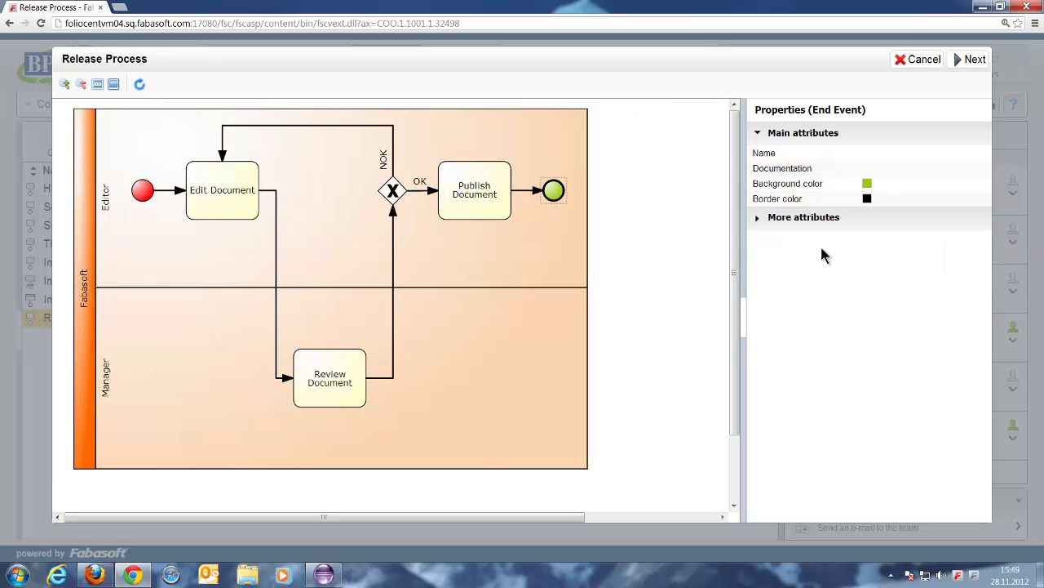
# Close the diagram and try the Thumbnails, Tiles and Cover Flow list views.
pyautogui.click(973, 59)
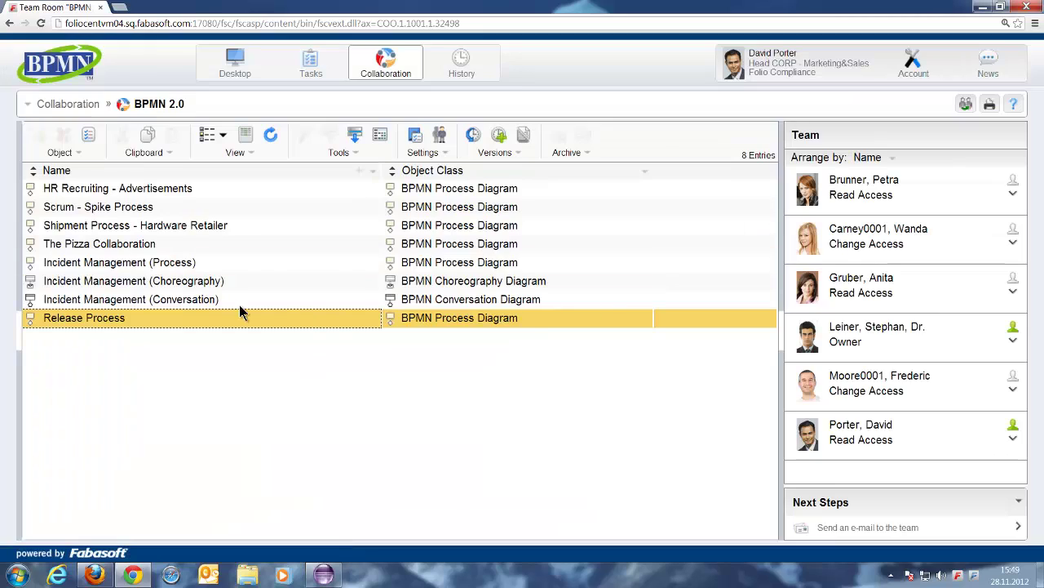
pyautogui.click(223, 138)
pyautogui.click(226, 177)
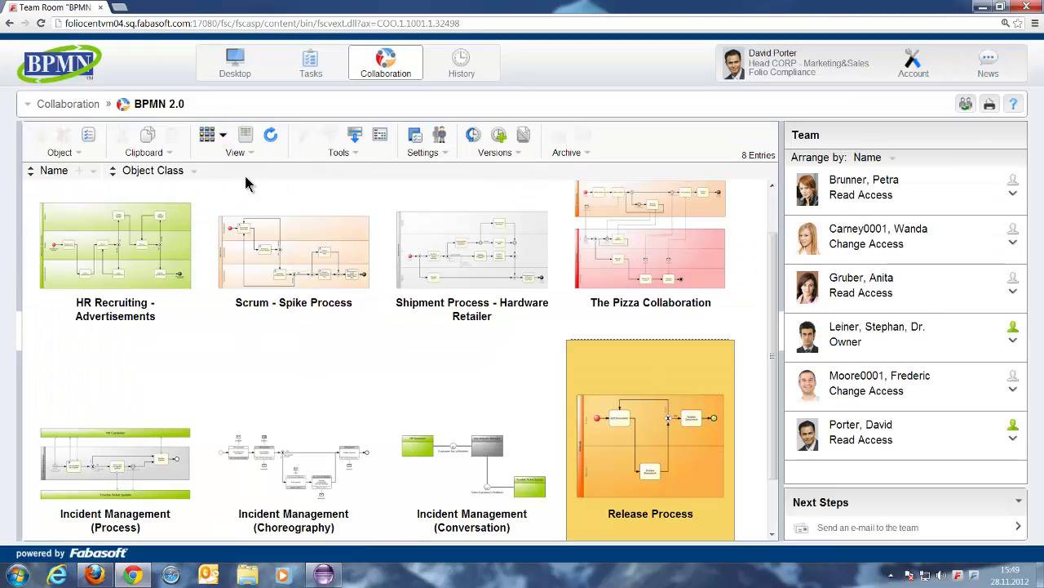
pyautogui.click(207, 137)
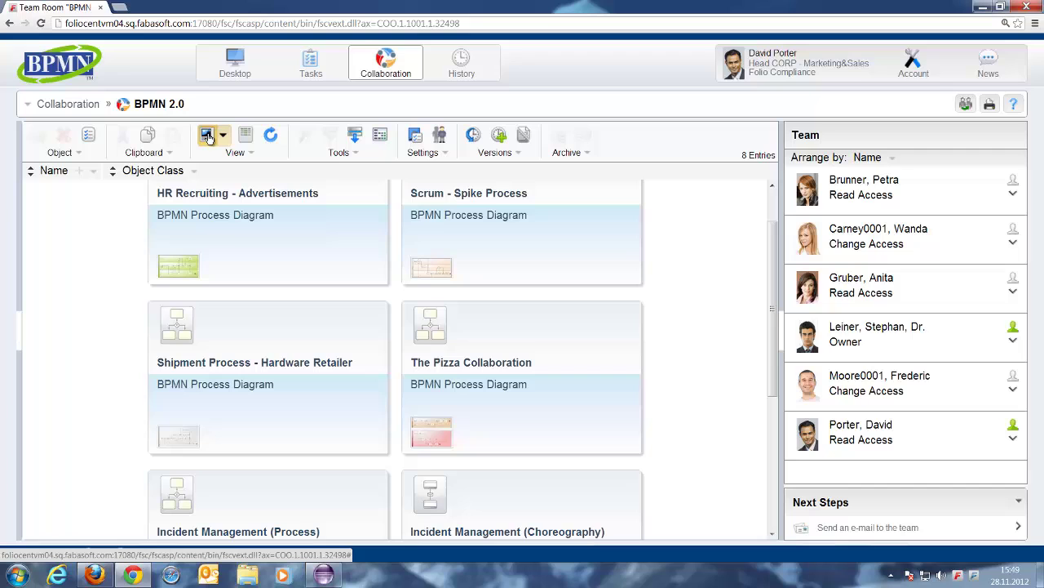
pyautogui.click(208, 137)
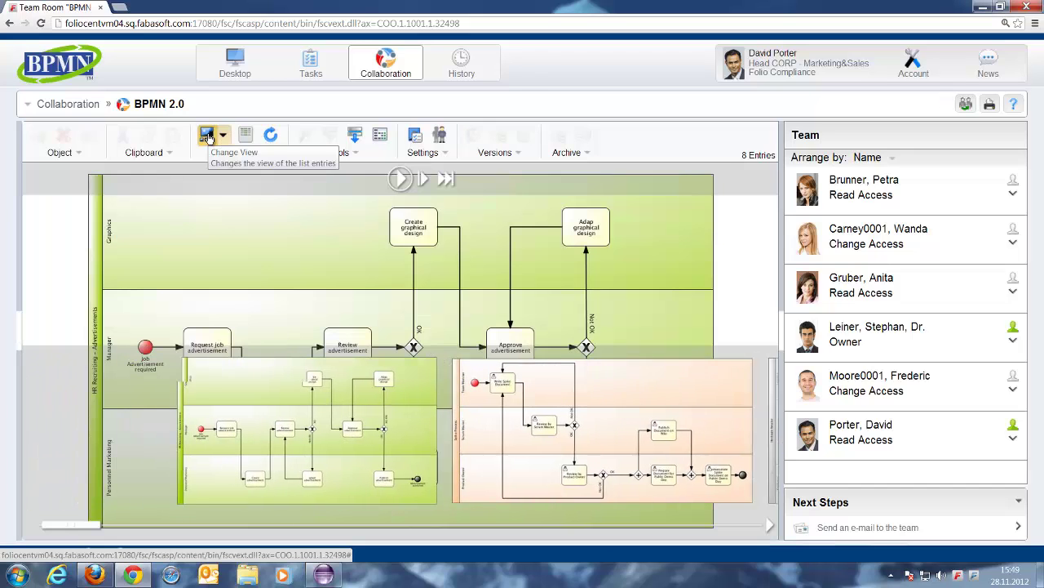
pyautogui.click(689, 450)
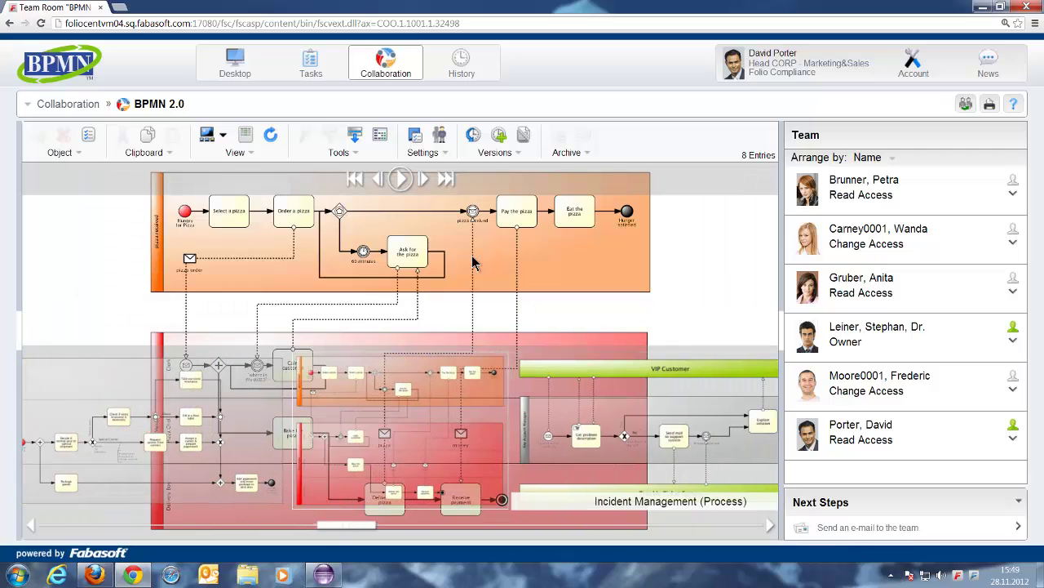
pyautogui.click(207, 135)
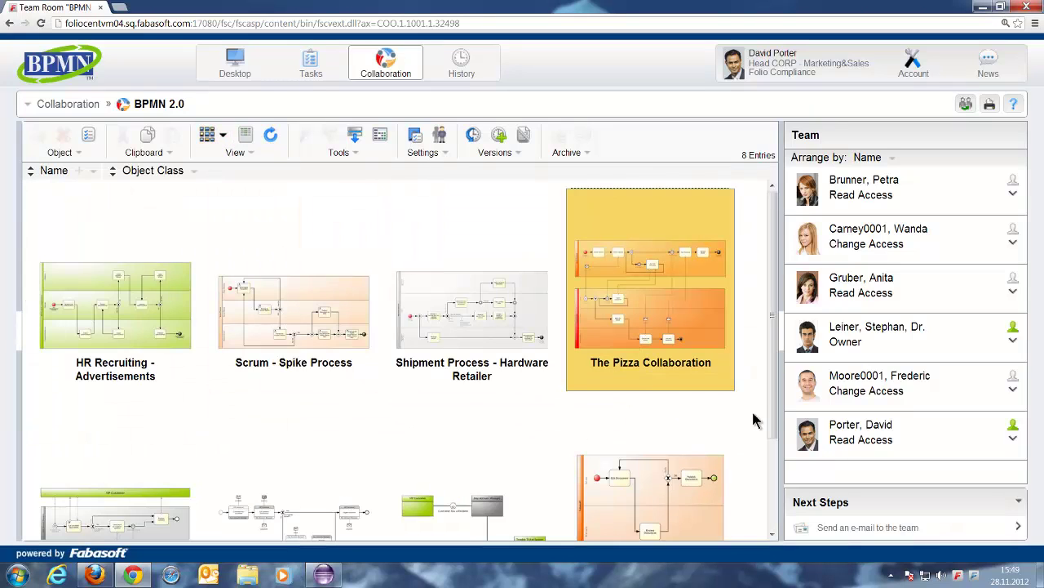
# Download the Release Process diagram as a zip.
pyautogui.scroll(-1, 754, 419)
pyautogui.scroll(-2, 718, 400)
pyautogui.rightClick(645, 371)
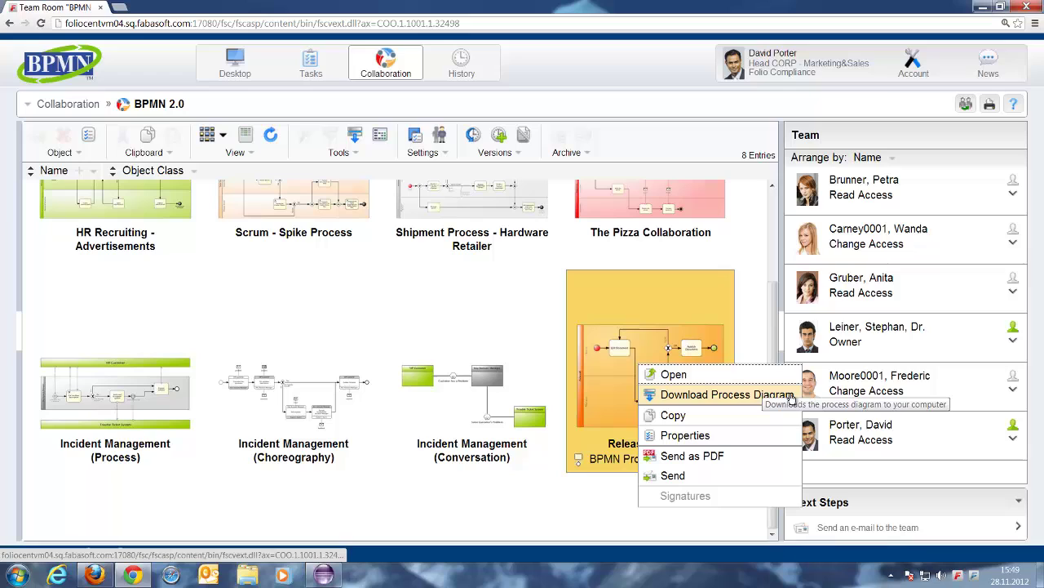
pyautogui.click(745, 397)
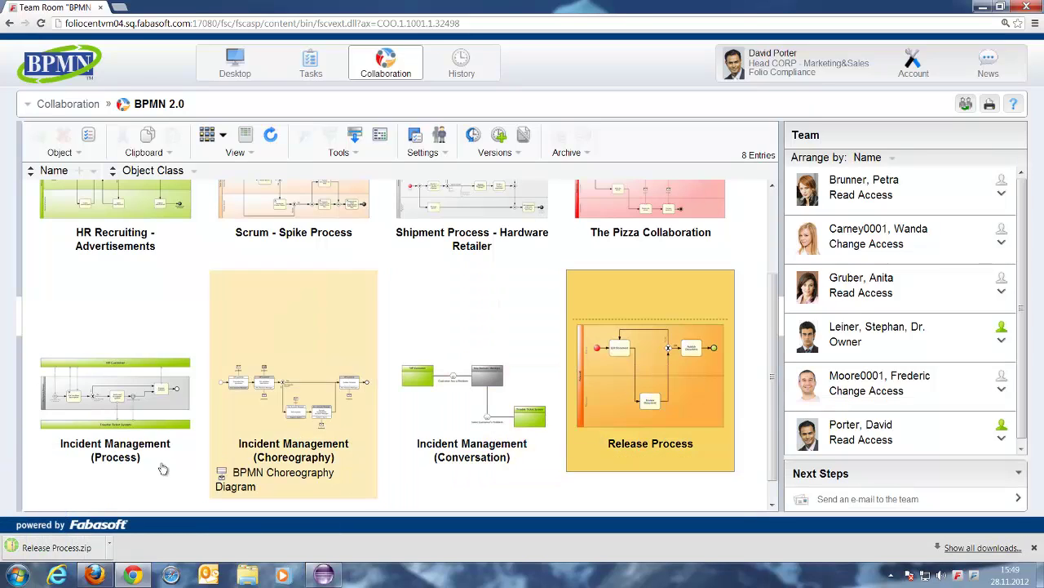
# Locate Release Process.zip in its folder and extract its files.
pyautogui.rightClick(72, 555)
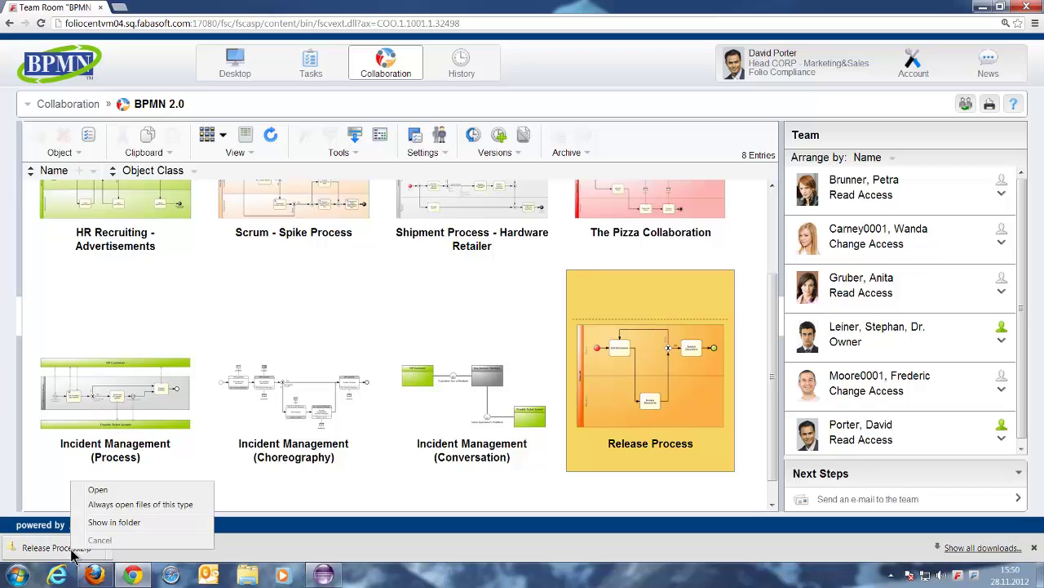
pyautogui.click(123, 518)
pyautogui.rightClick(482, 179)
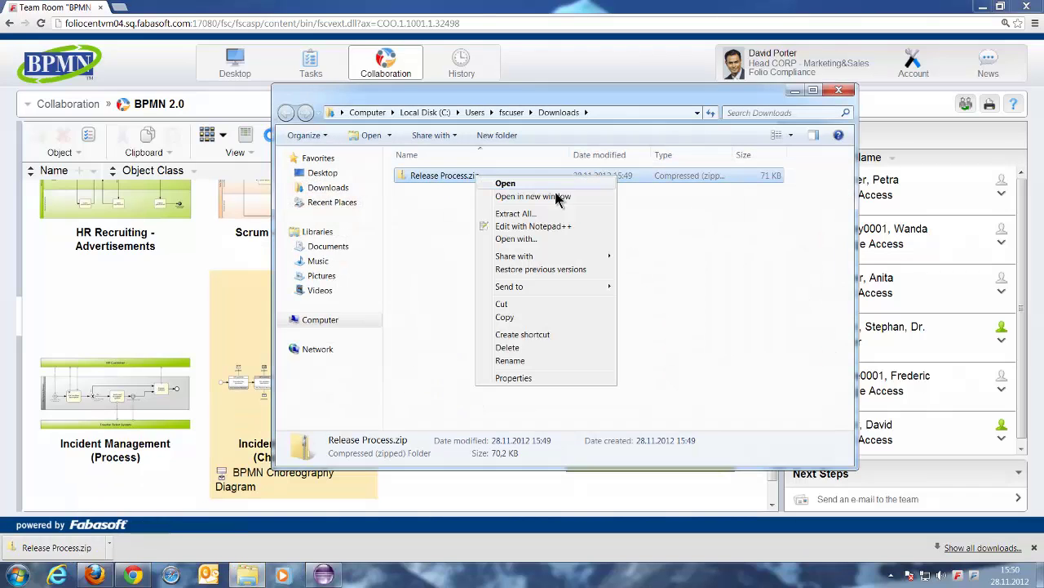
pyautogui.click(526, 211)
pyautogui.click(646, 426)
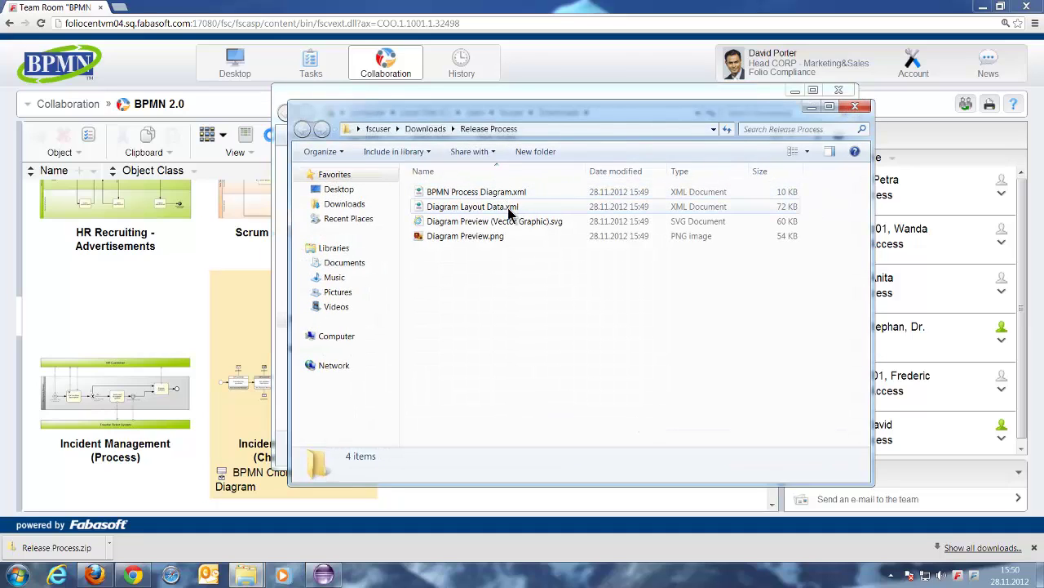
# View Diagram Preview.png, then open the SVG diagram preview.
pyautogui.doubleClick(495, 236)
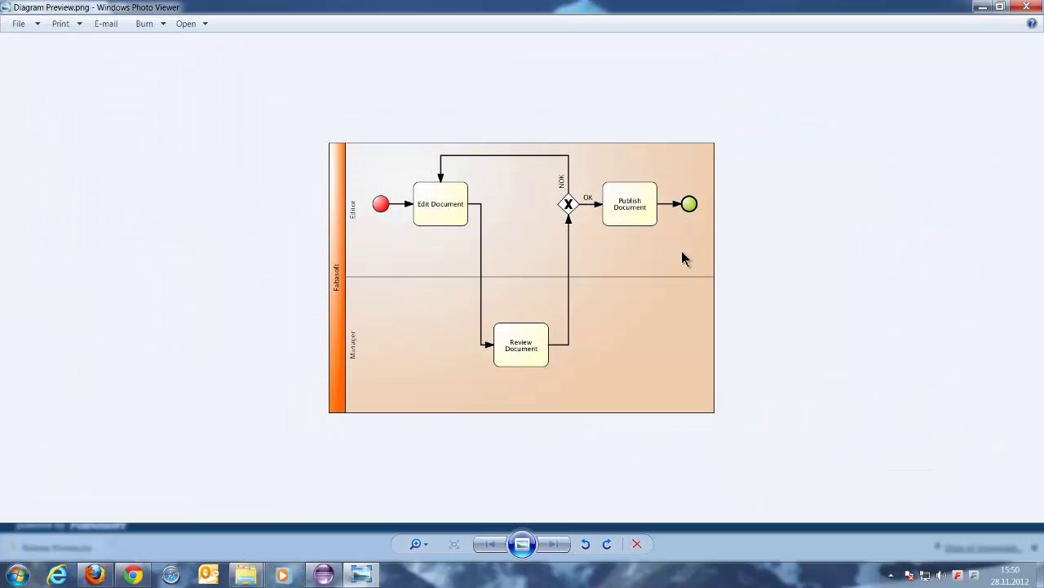
pyautogui.click(1026, 6)
pyautogui.doubleClick(496, 220)
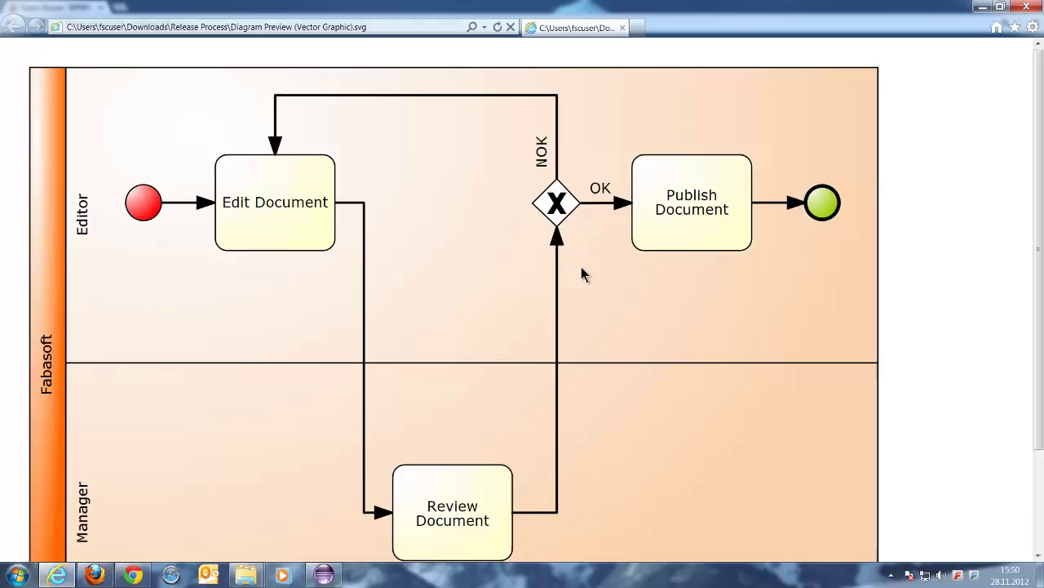
# Zoom out to see the whole Release Process SVG, then close Internet Explorer.
pyautogui.scroll(1, 581, 269)
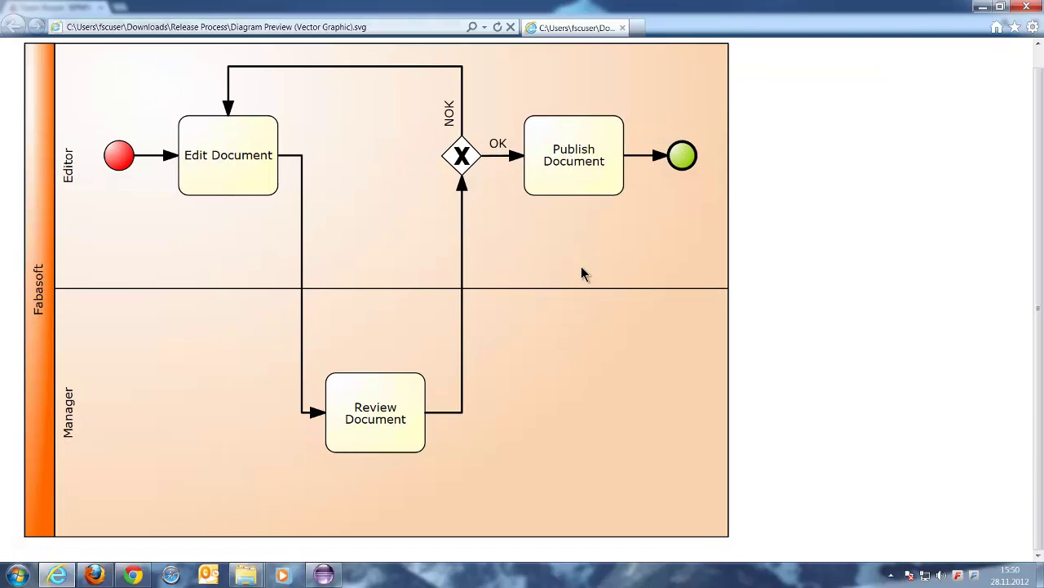
pyautogui.click(1031, 9)
# Copy BPMN Process Diagram.xml into resources/BPMN 2.0 and open it in the diagram editor.
pyautogui.moveTo(506, 194)
pyautogui.mouseDown()
pyautogui.moveTo(459, 235)
pyautogui.moveTo(334, 576)
pyautogui.moveTo(343, 237)
pyautogui.moveTo(83, 125)
pyautogui.mouseUp()
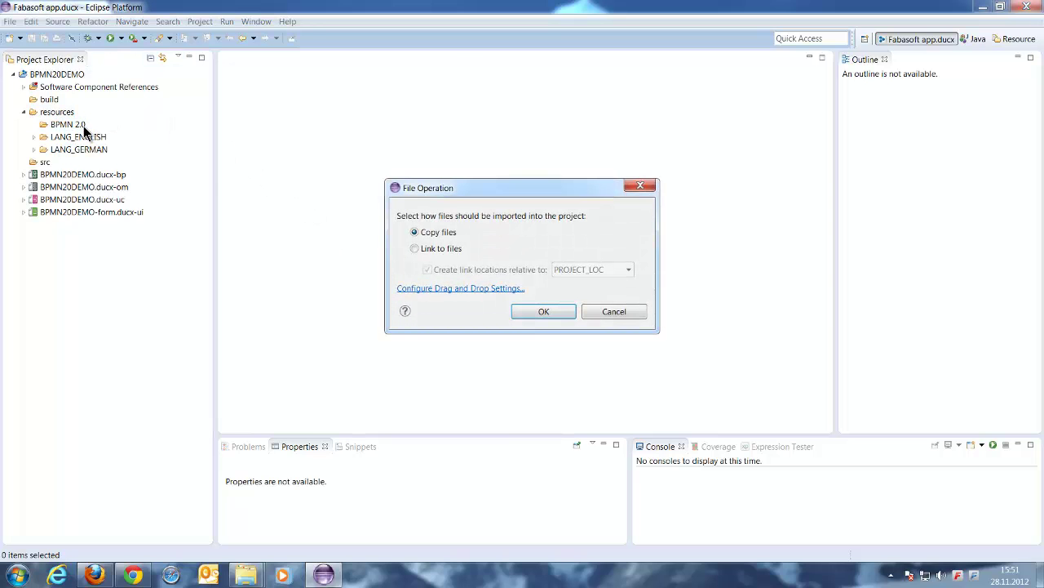
pyautogui.click(555, 310)
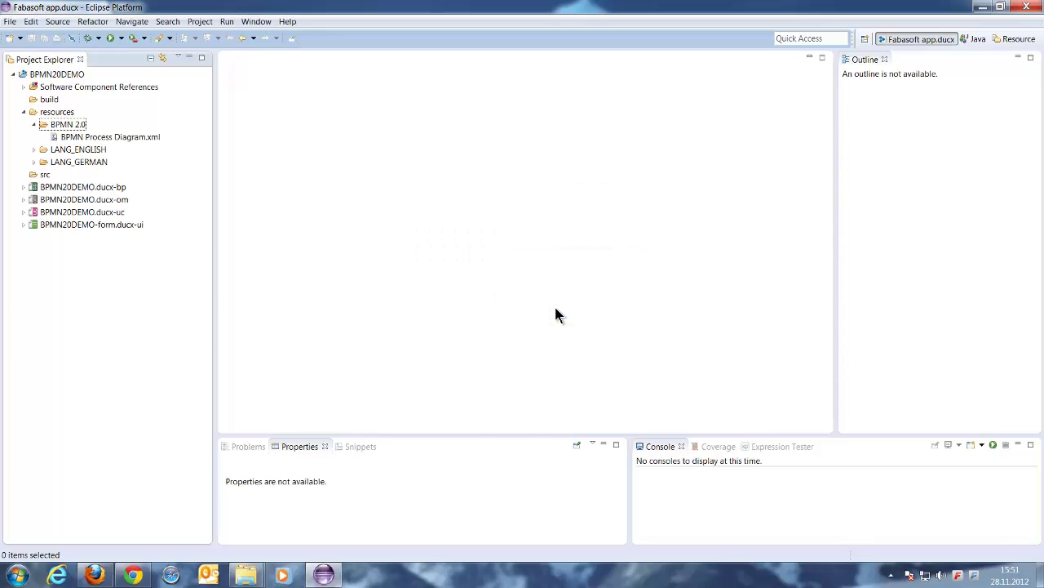
pyautogui.doubleClick(112, 137)
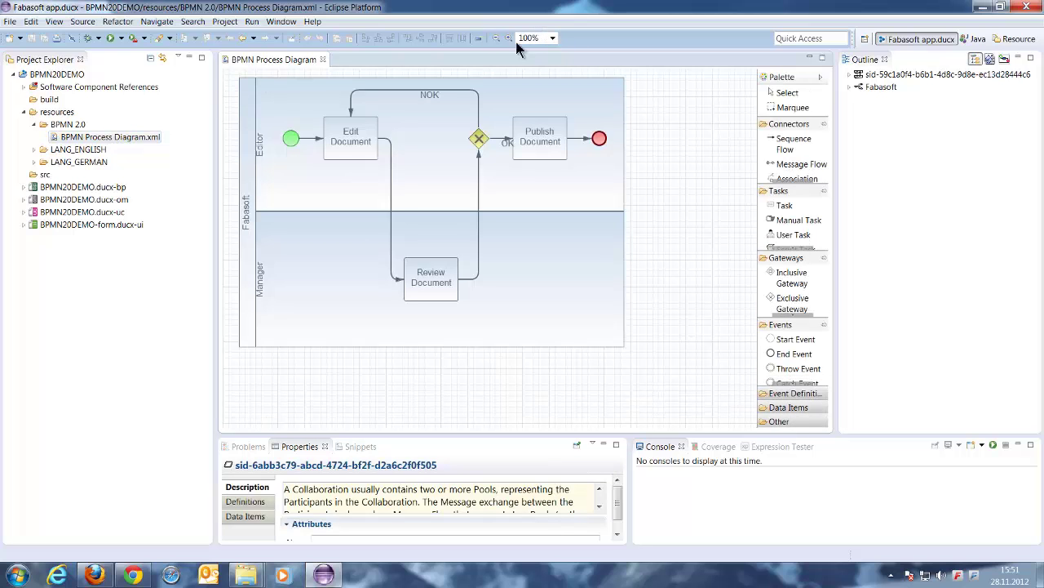
# Maximize the diagram editor and zoom the diagram to 150%.
pyautogui.doubleClick(277, 60)
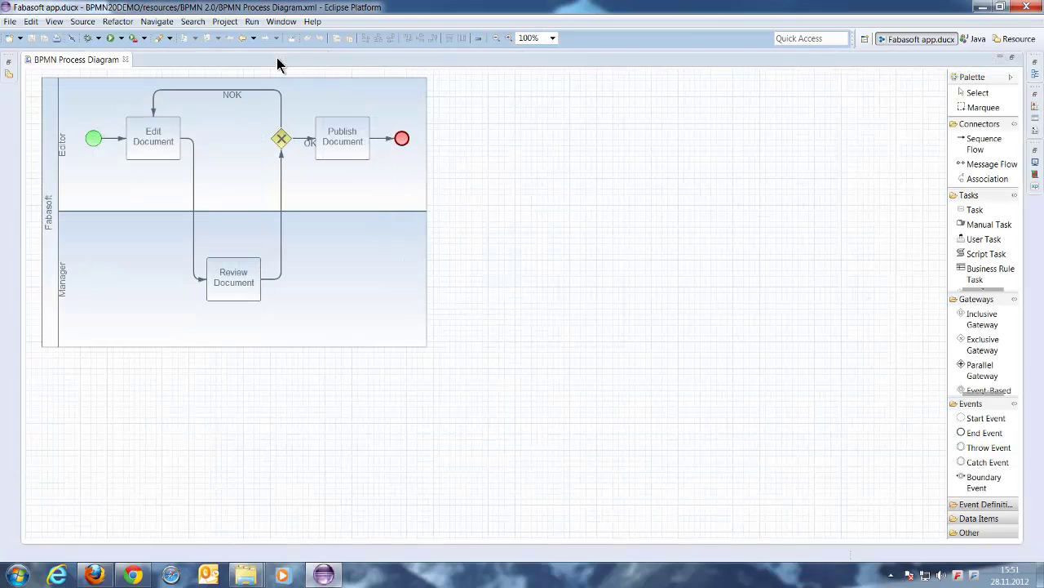
pyautogui.click(555, 39)
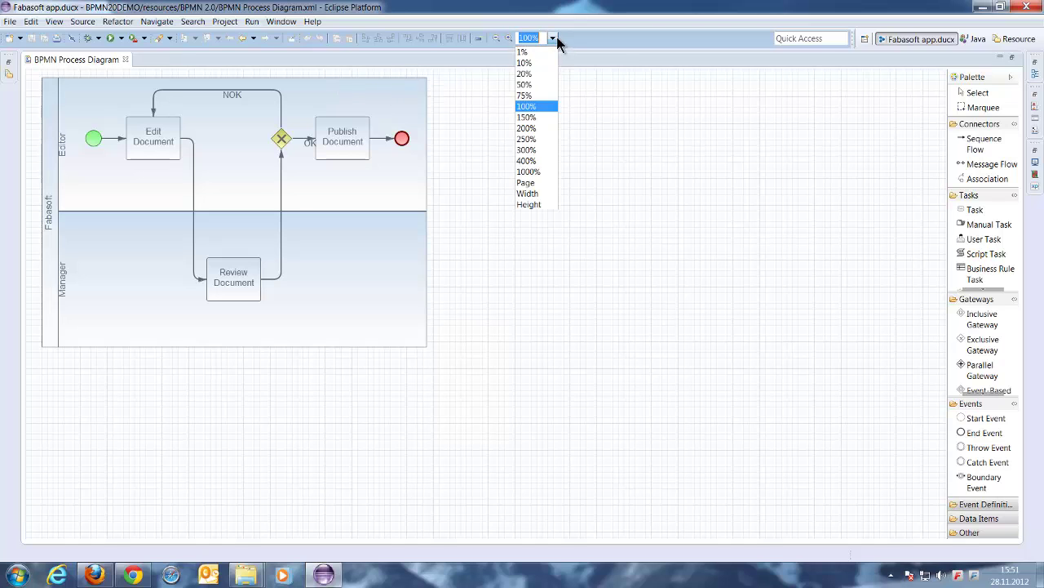
pyautogui.click(538, 117)
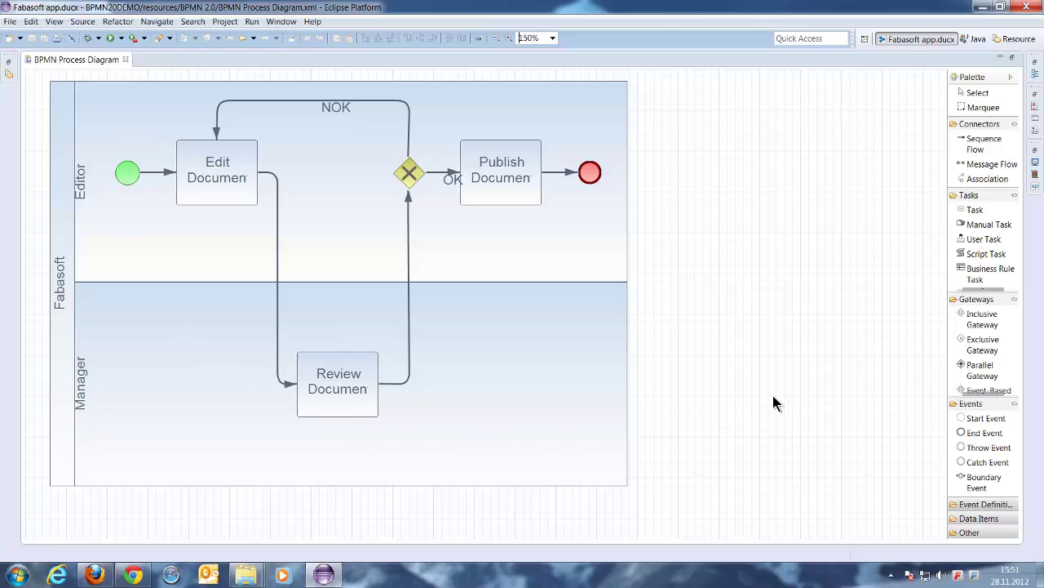
pyautogui.click(130, 578)
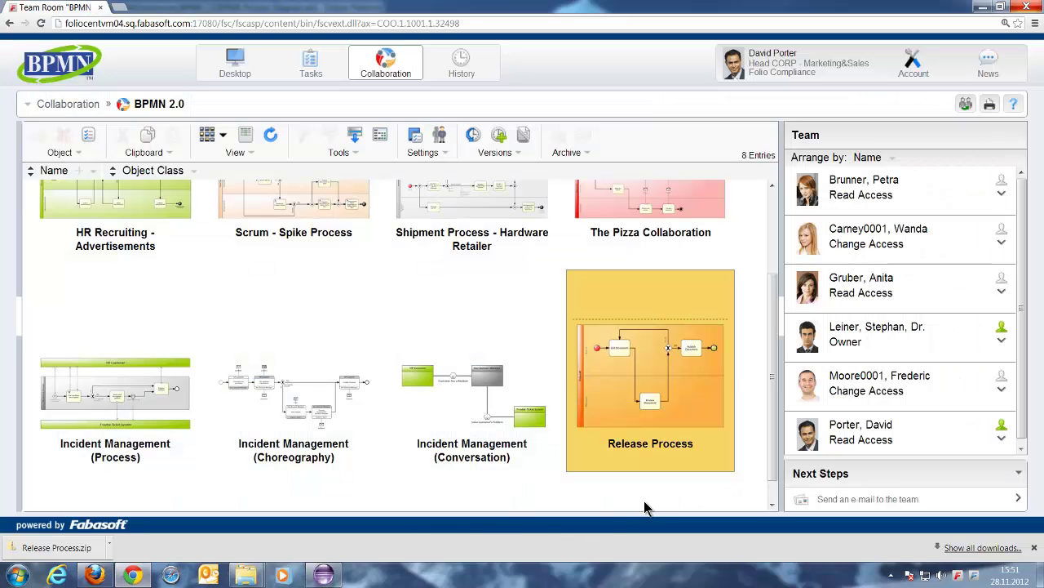